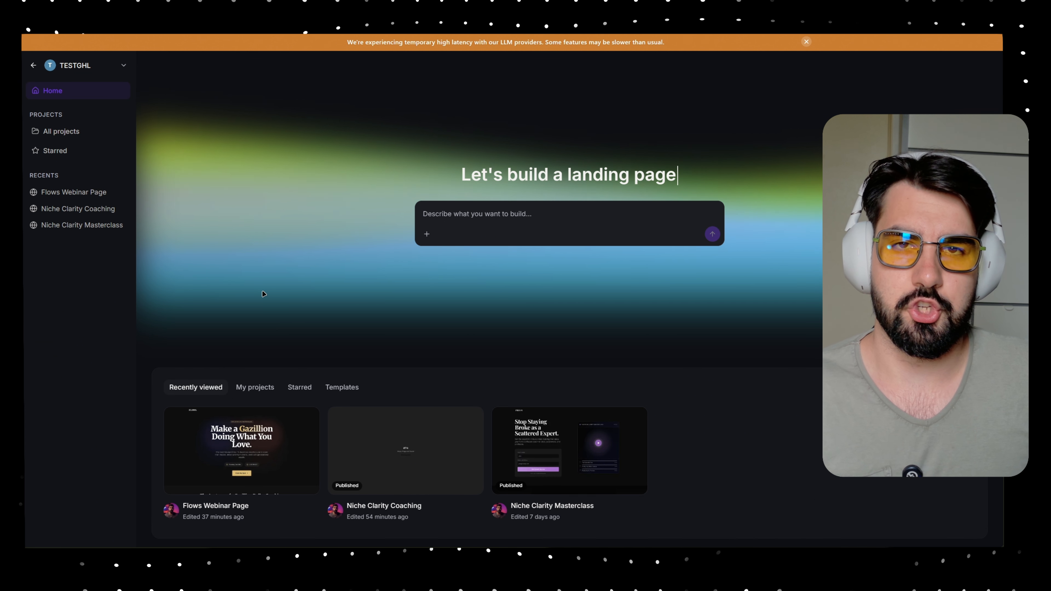
- Open the Flows Webinar Page project from the Recently viewed cards on the home dashboard
click(279, 440)
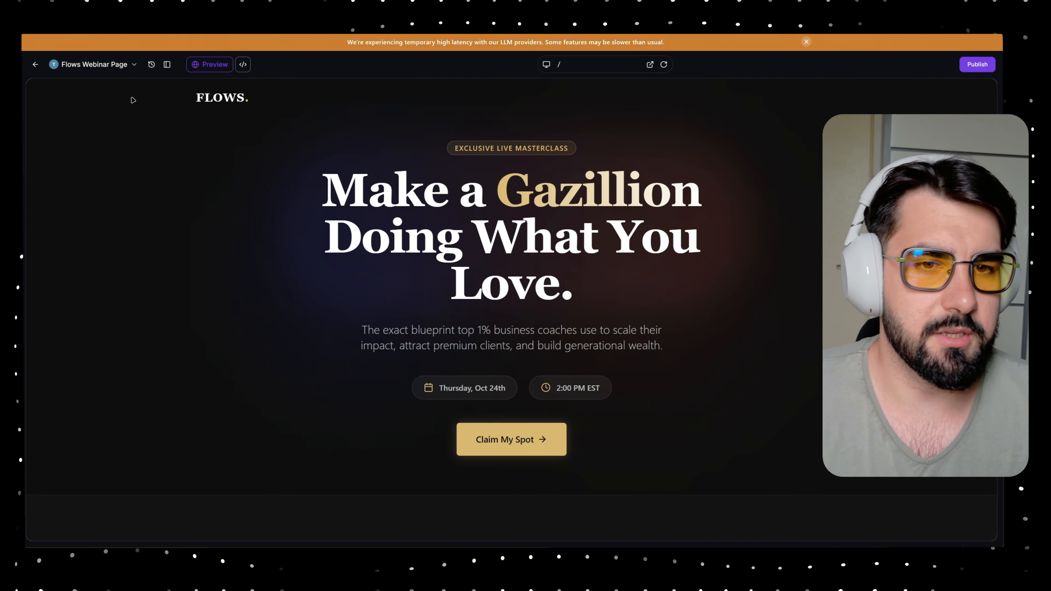
- Show the AI chat panel and review the site's generated vibepreview.com publishing address
click(162, 65)
scroll(500, 295, down, 15)
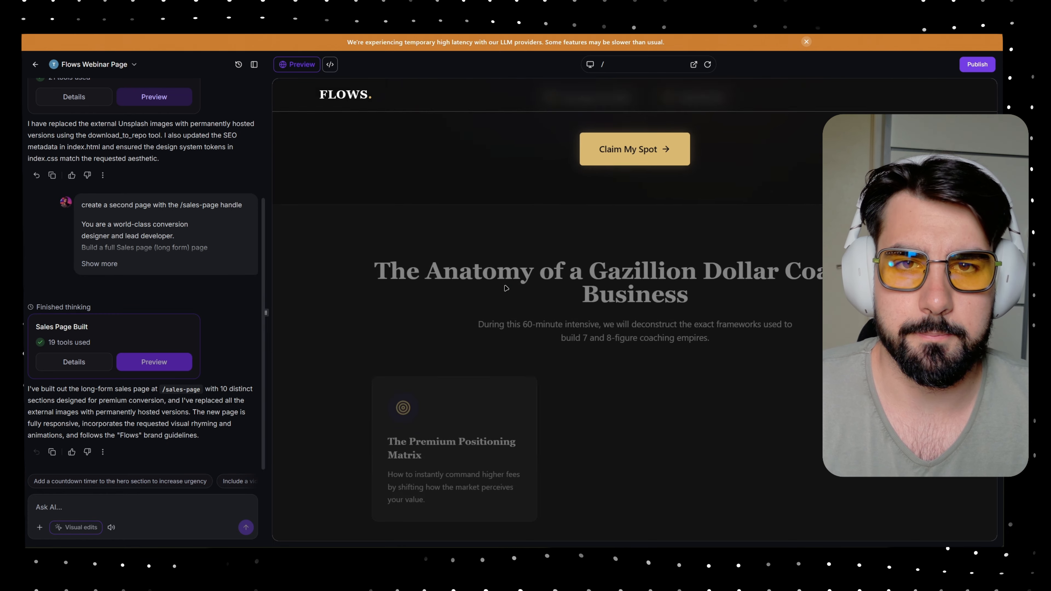
scroll(500, 295, up, 10)
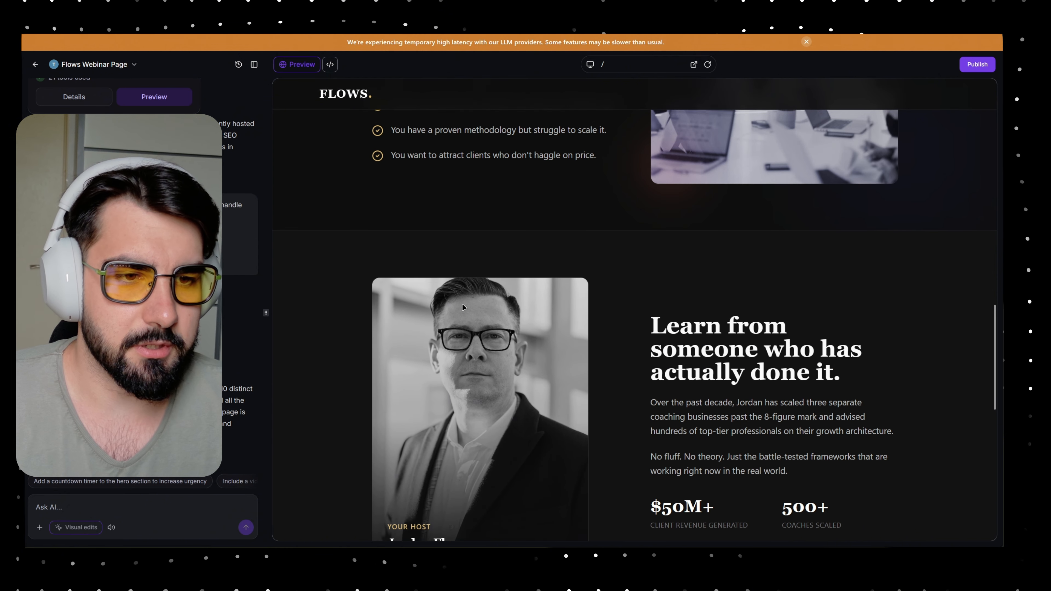
click(977, 64)
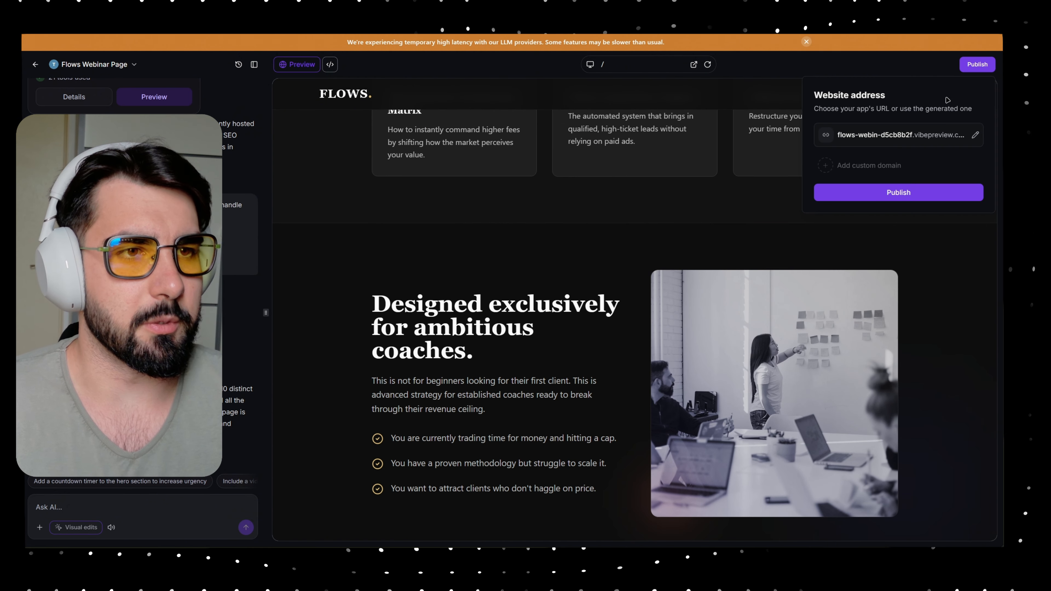
drag(837, 136, 957, 136)
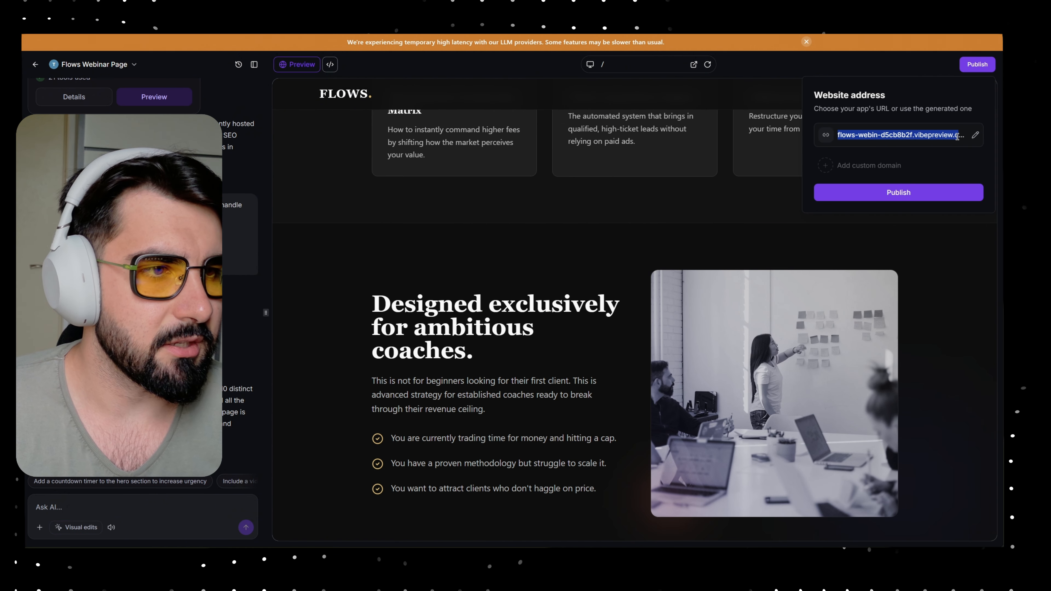
click(897, 139)
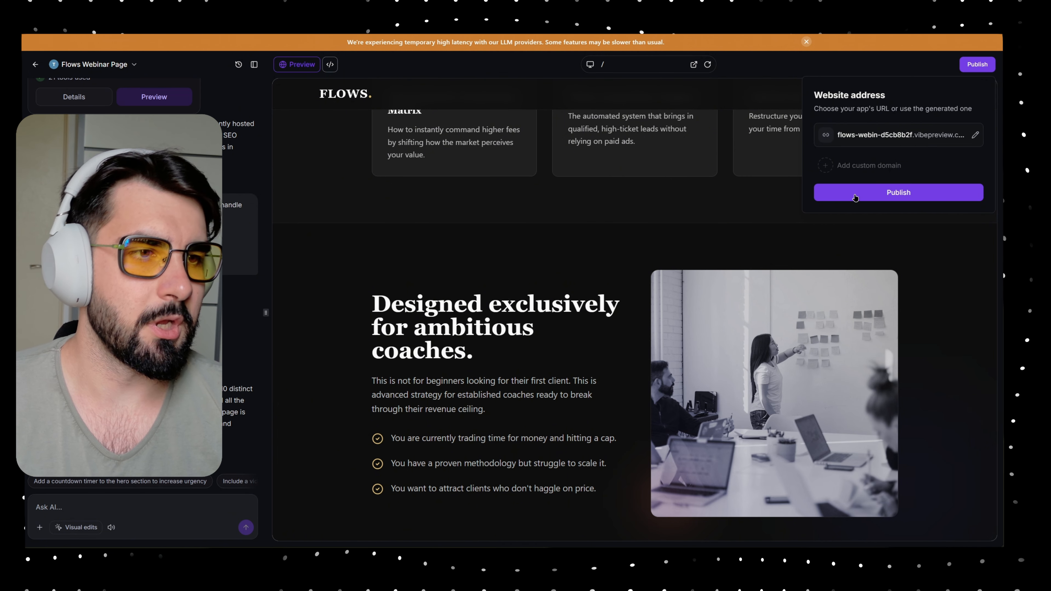
- Apply the 'Flows — Business Coaching Webinar' title and description, publish the site live, and confirm its status
click(855, 194)
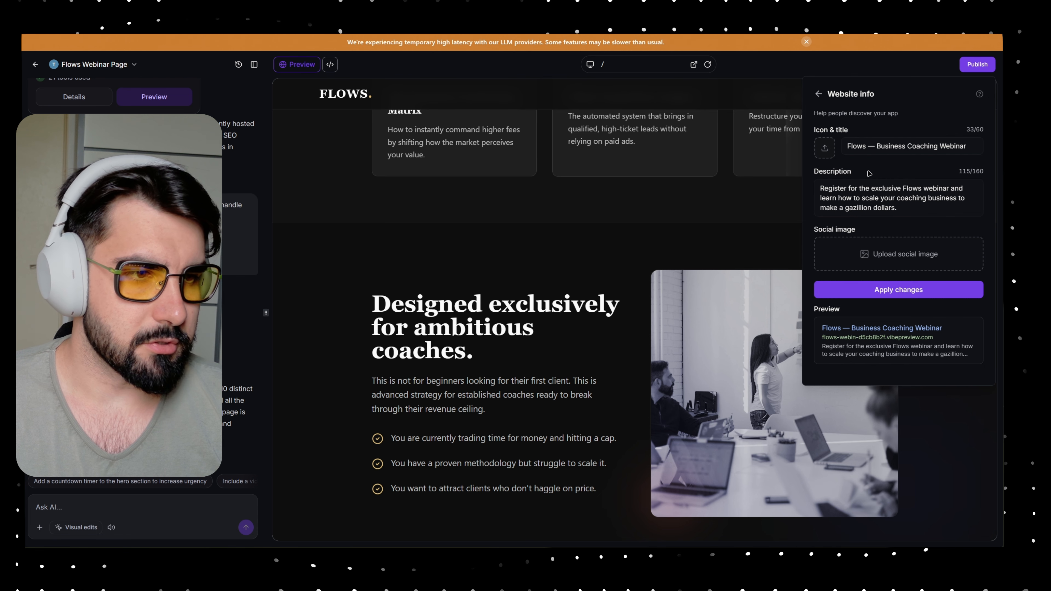
click(856, 290)
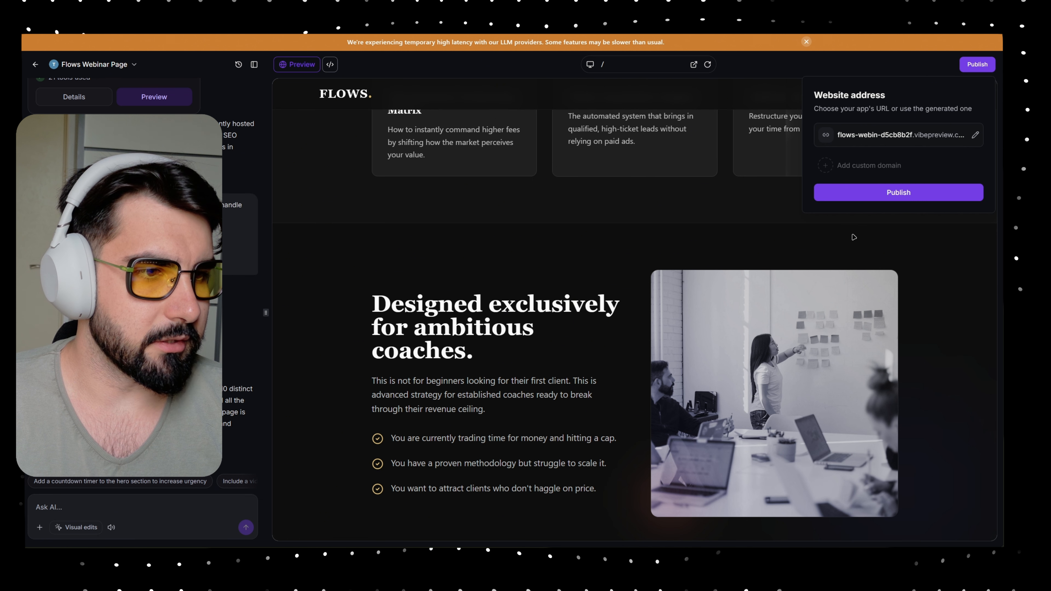
click(853, 196)
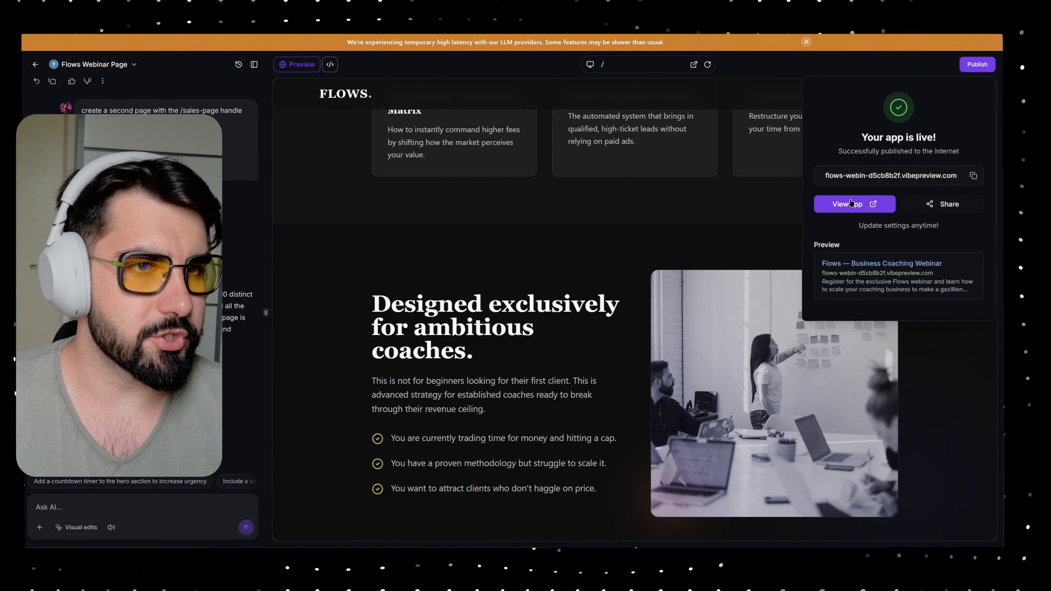
click(744, 234)
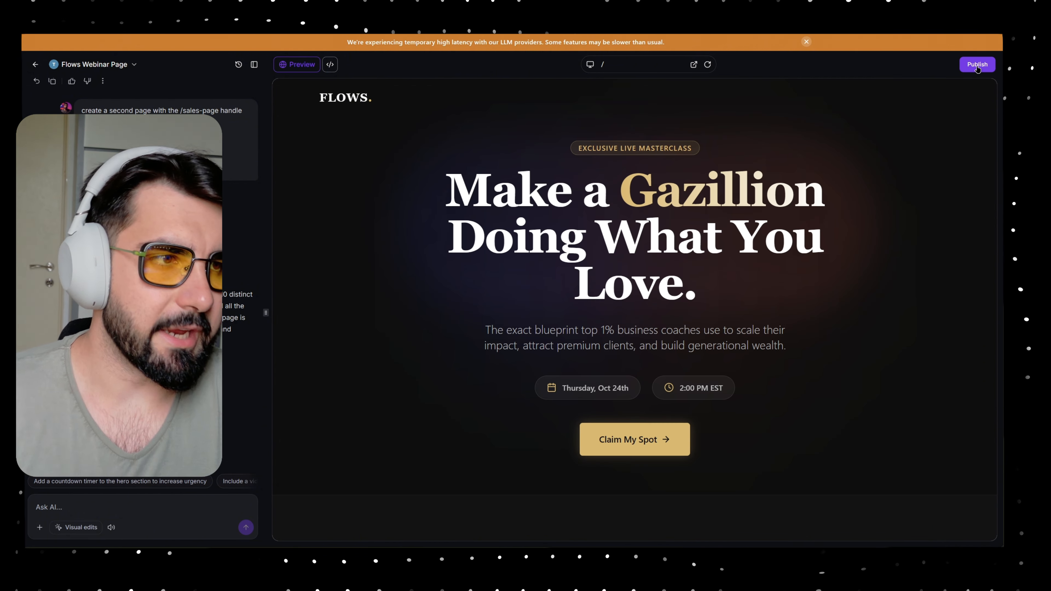
click(977, 67)
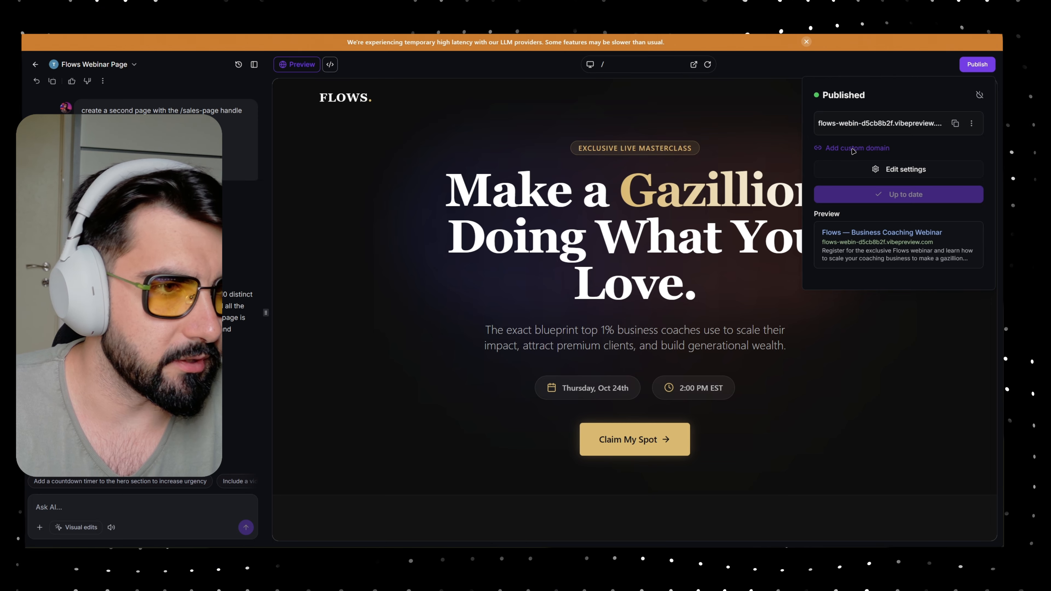
click(780, 145)
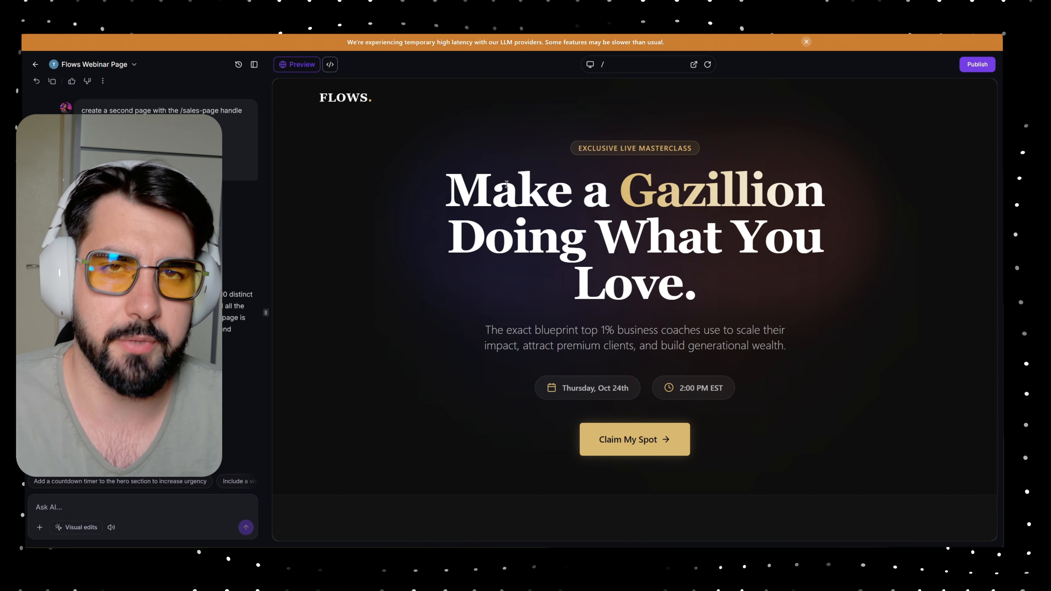
click(33, 64)
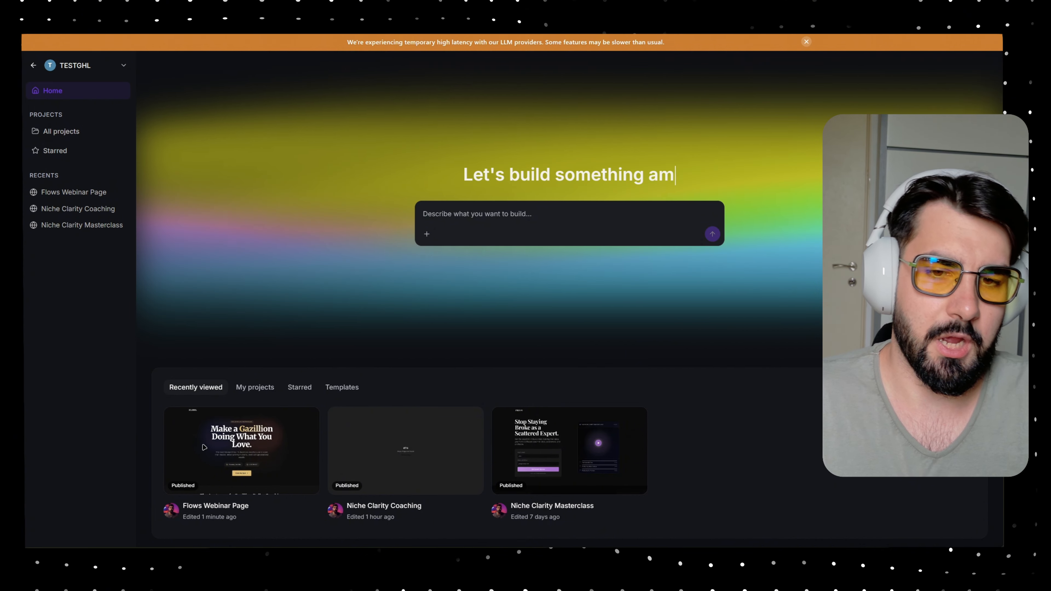
click(204, 448)
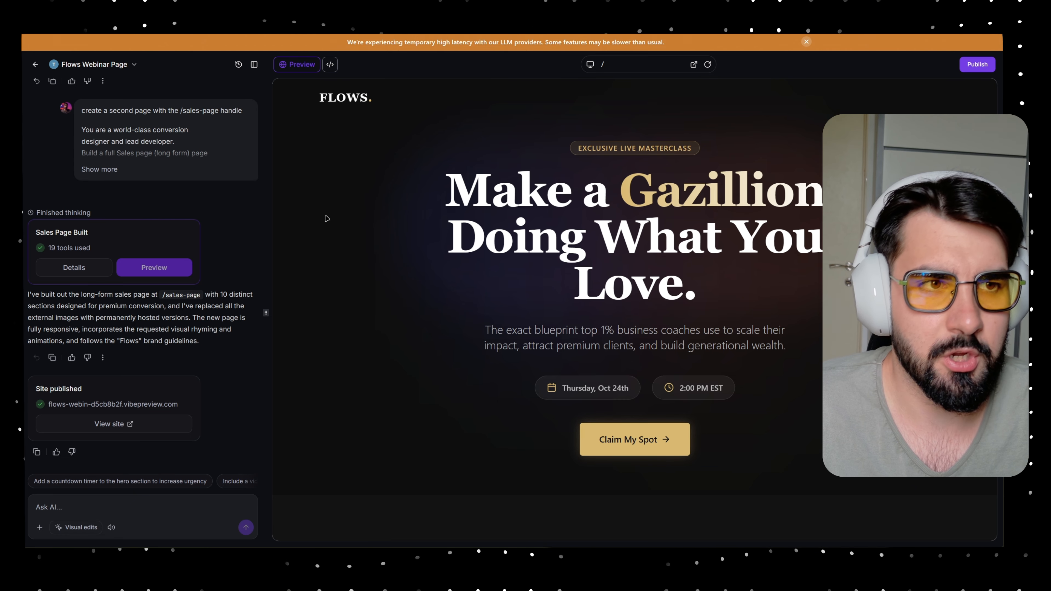
click(166, 501)
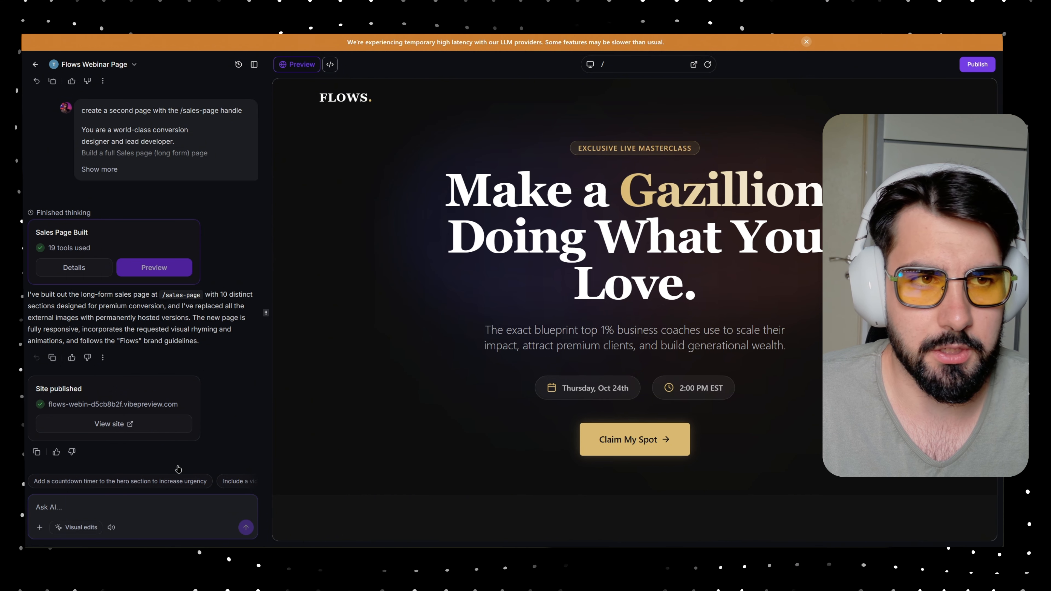
- Switch the preview to /sales-page and scroll through its 'Stop Trading Hours for Dollars' page
click(620, 66)
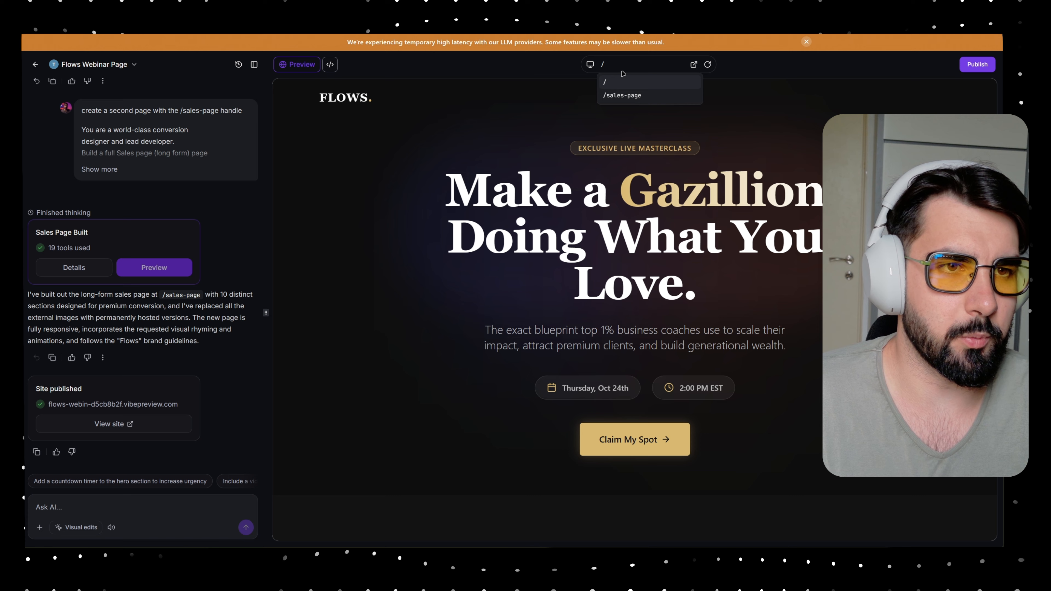
click(622, 95)
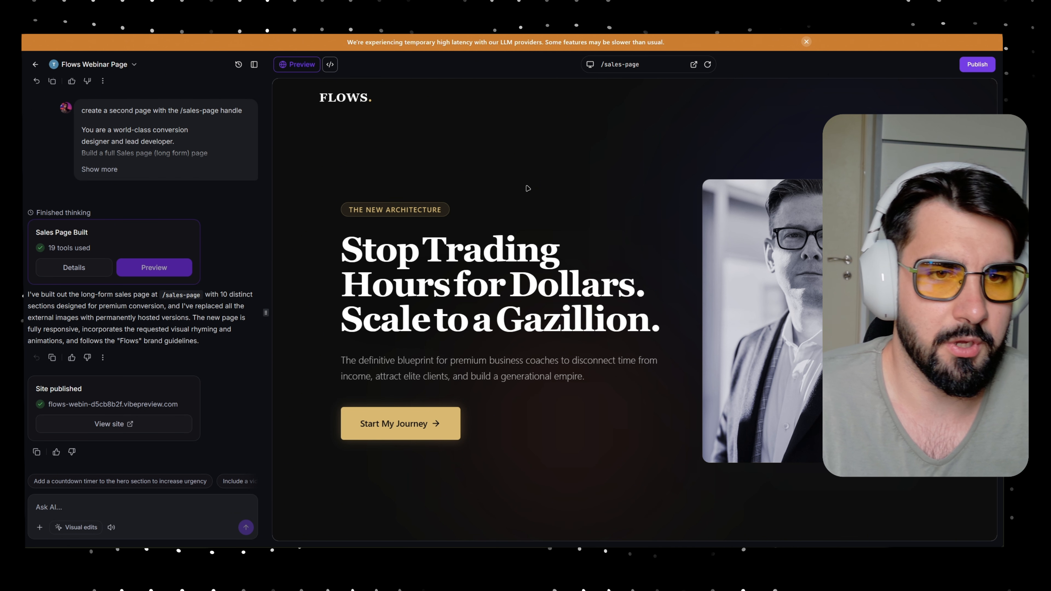
scroll(528, 188, down, 15)
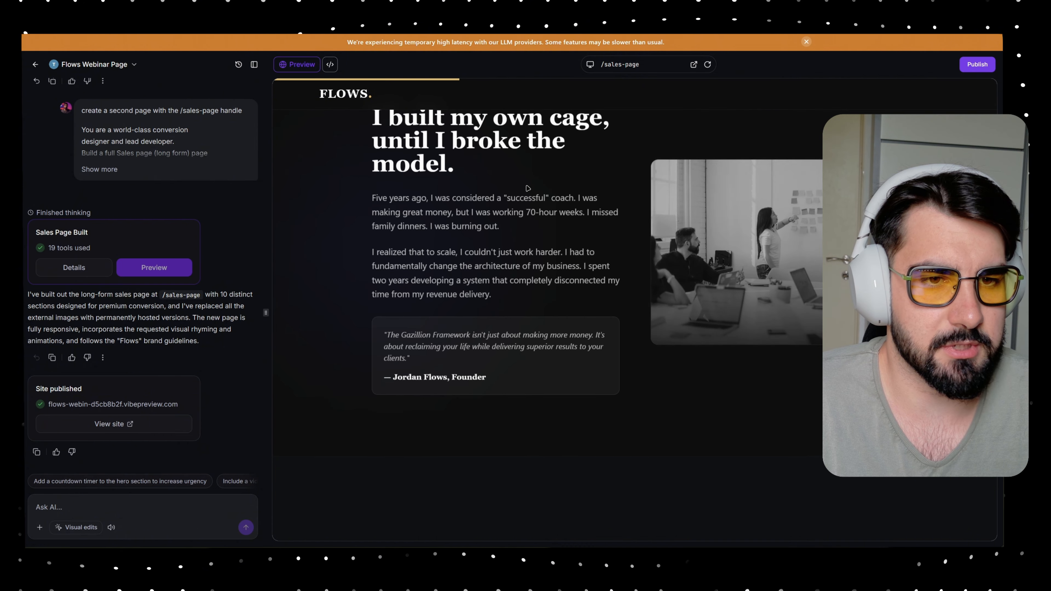
scroll(527, 188, up, 15)
click(625, 66)
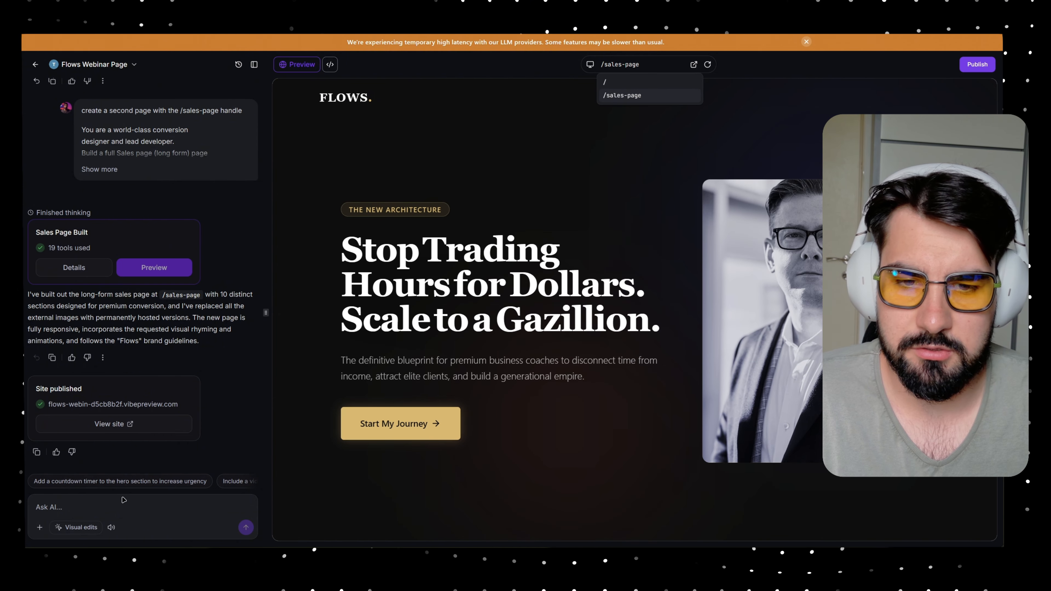
click(122, 506)
- Ask the AI 'hey change the handle to /flows', then return to the home dashboard
text(hey )
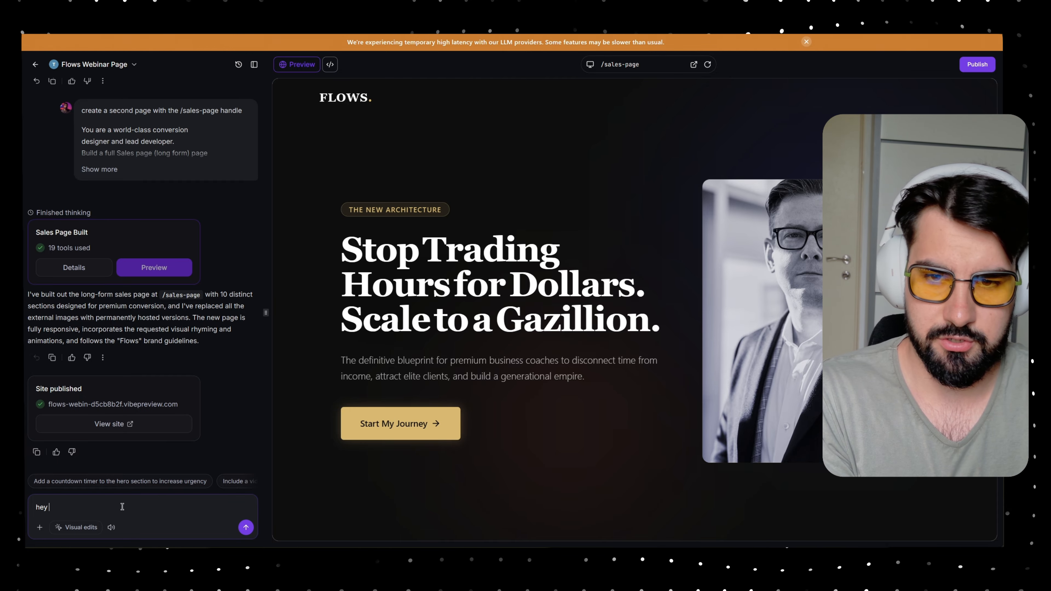
text(change the handle to)
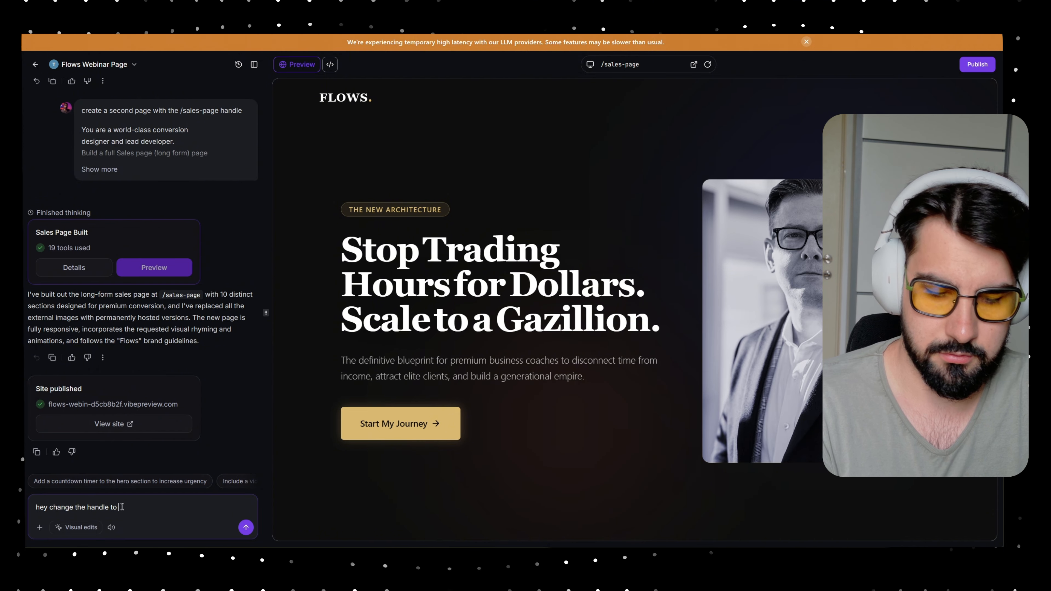
text(/flows)
key(Return)
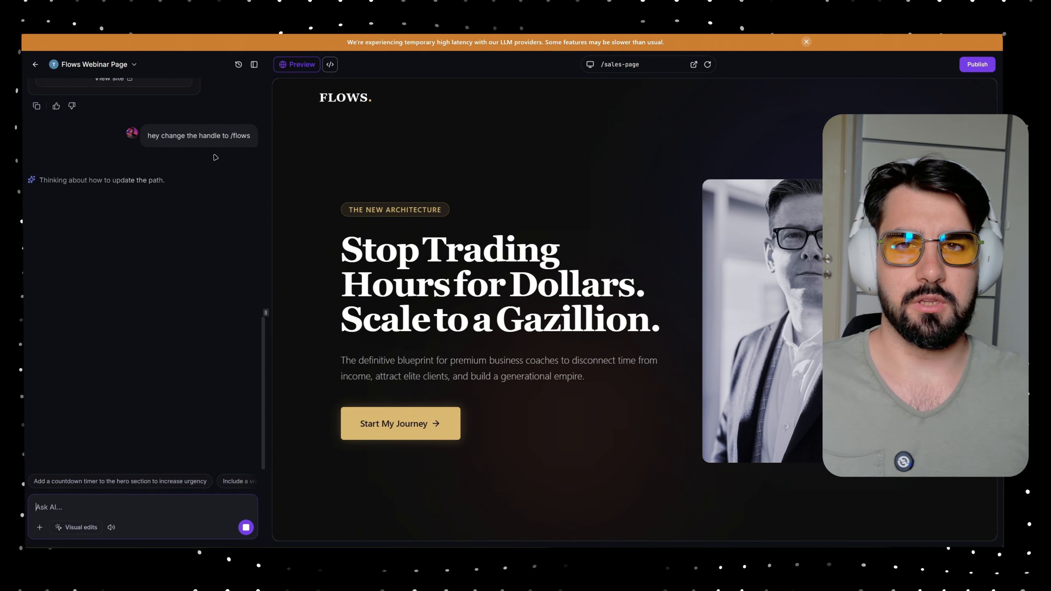
click(35, 64)
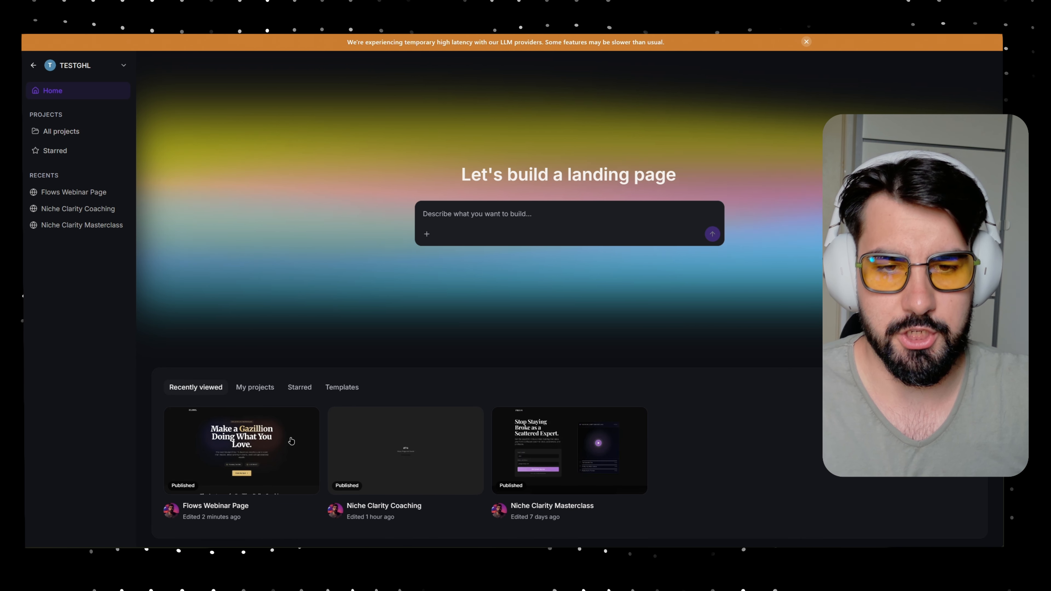
- Reopen the Flows Webinar Page project and start connecting a custom domain
click(291, 441)
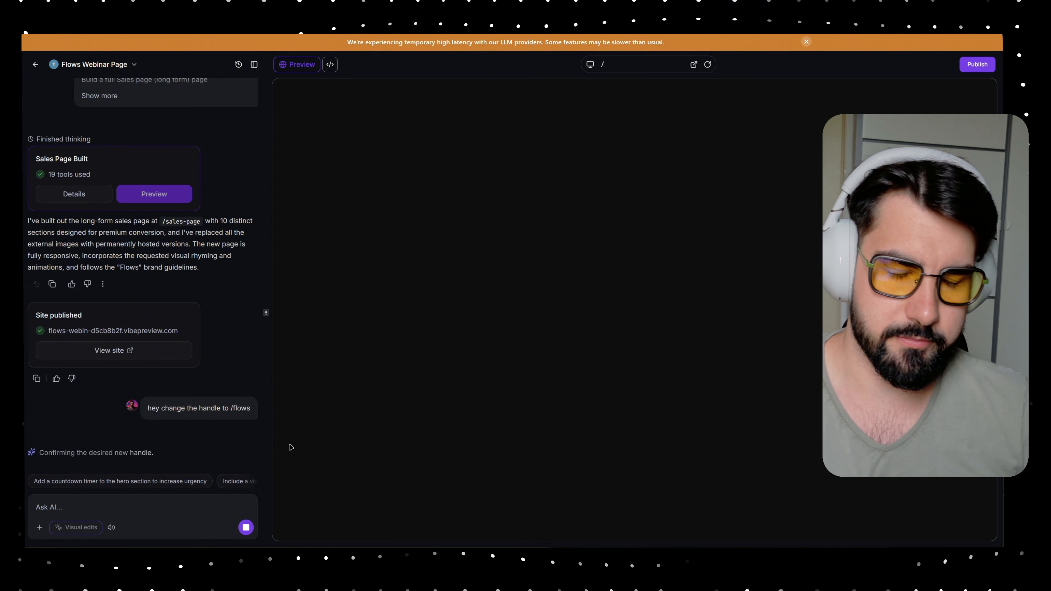
click(970, 66)
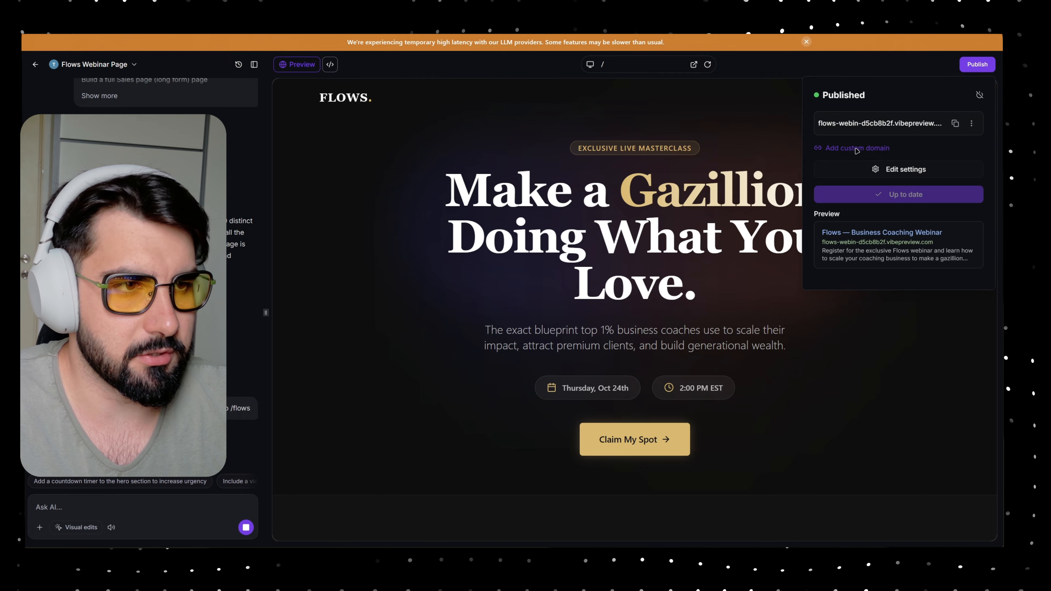
click(856, 149)
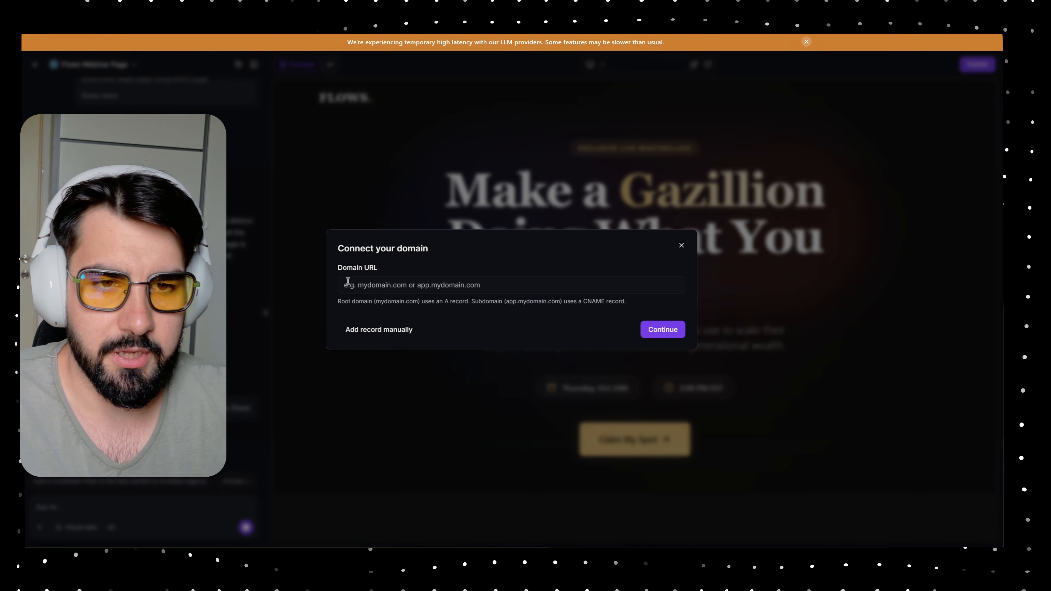
- Enter flows.skoolflows.com as the domain and choose to add the CNAME record manually
click(348, 281)
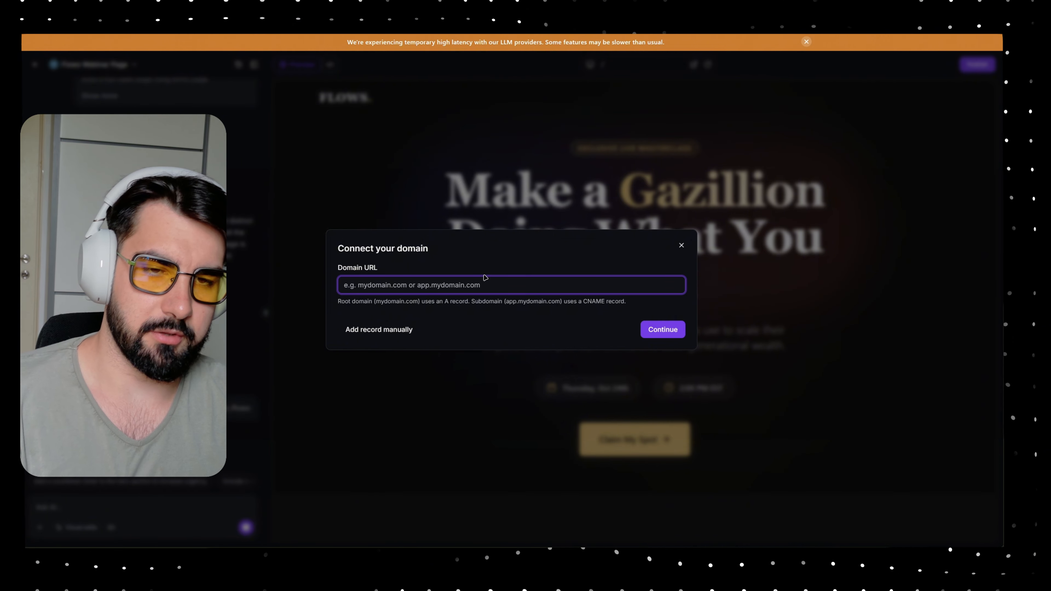
text(flow)
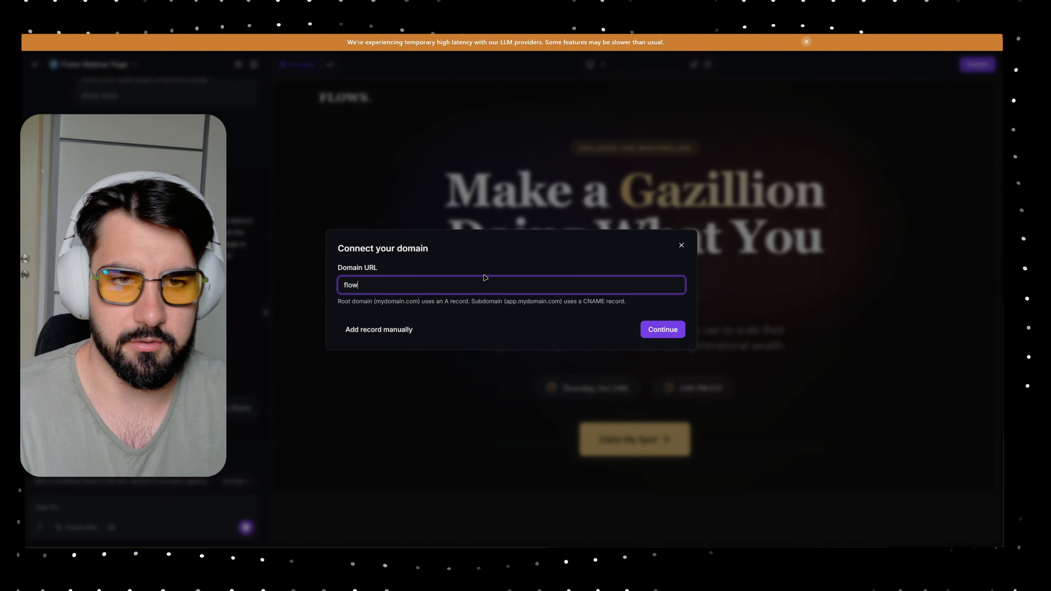
text(s.)
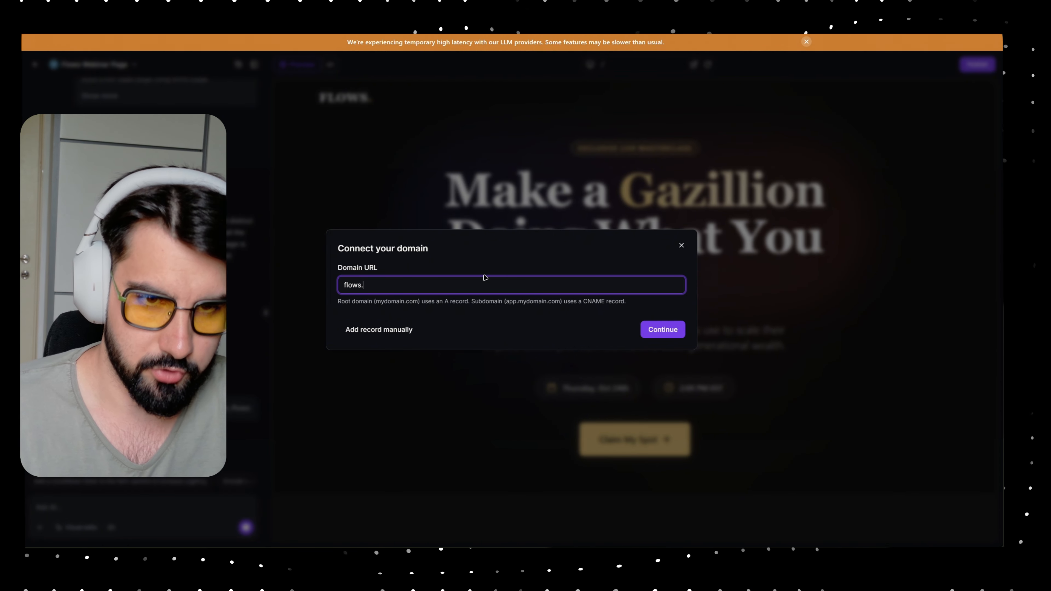
text(skoolflows,c)
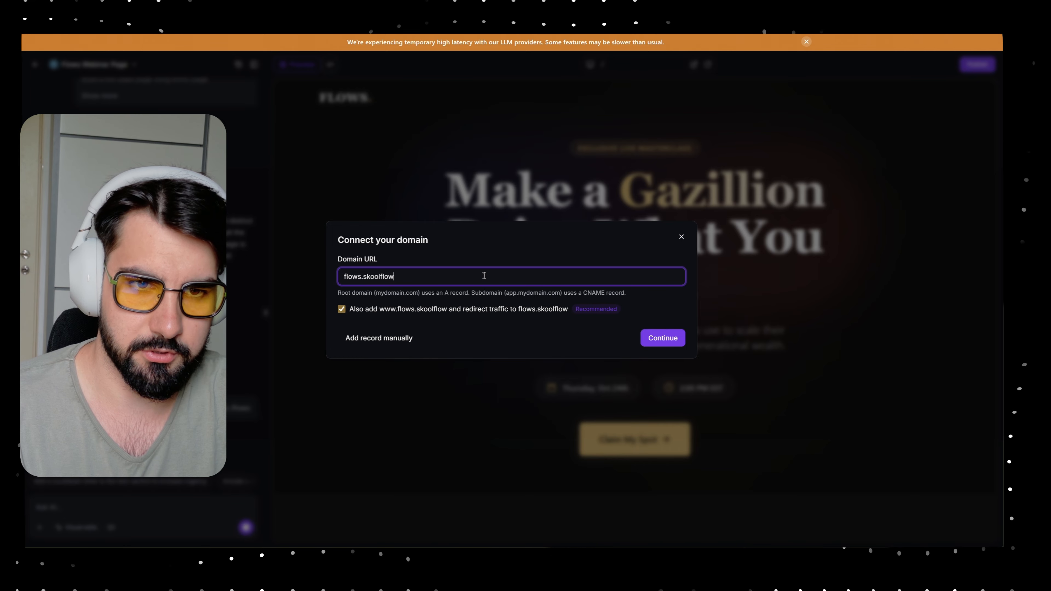
key(BackSpace)
key(BackSpace)
text(.com)
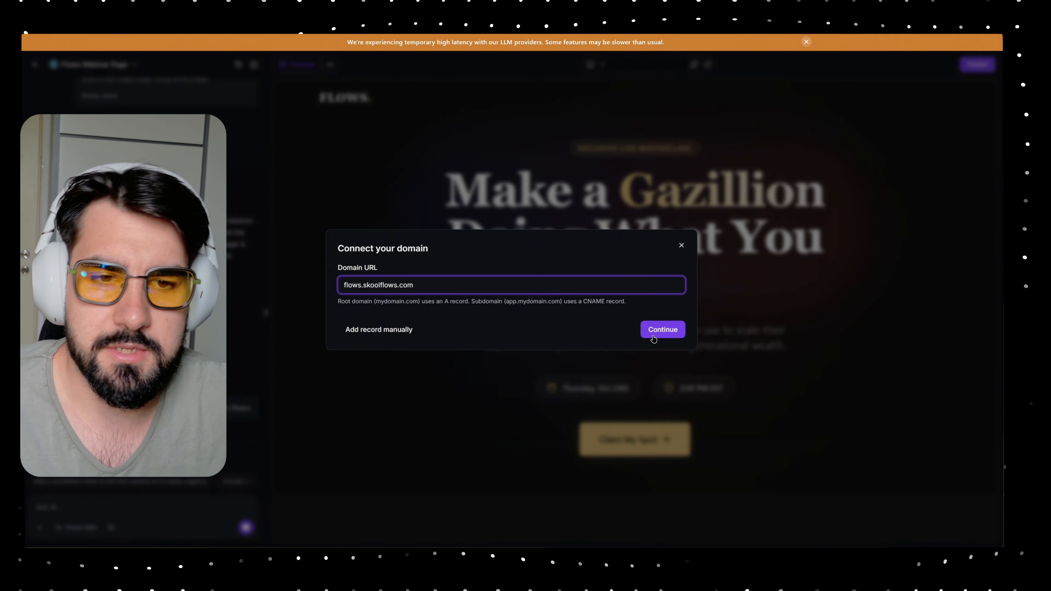
click(376, 330)
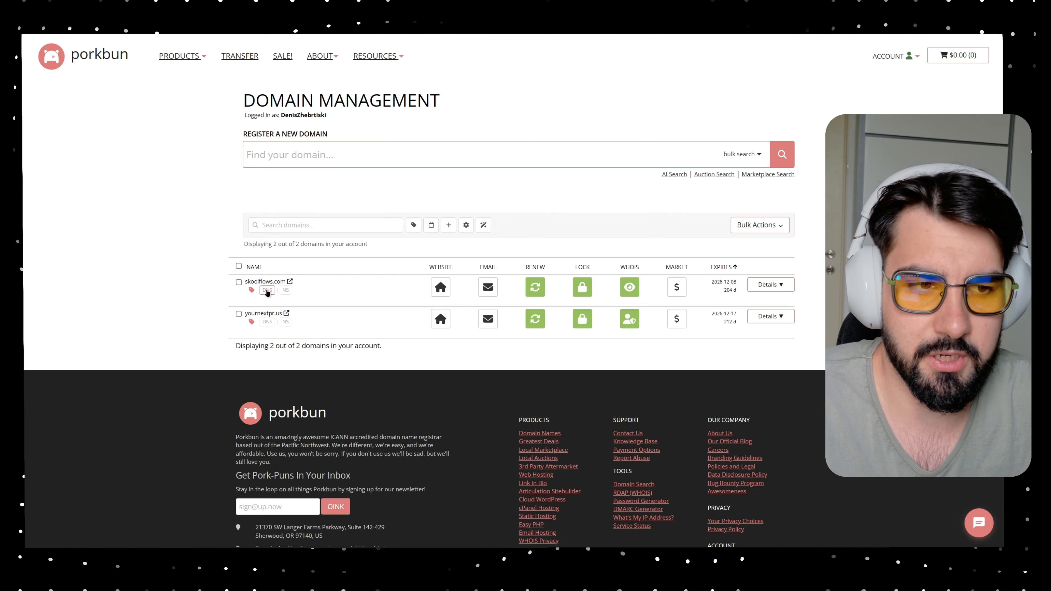
- In Porkbun, add a skoolflows.com CNAME record: host flows, answer vibe.ludicrous.cloud, note 'yt video'
click(266, 290)
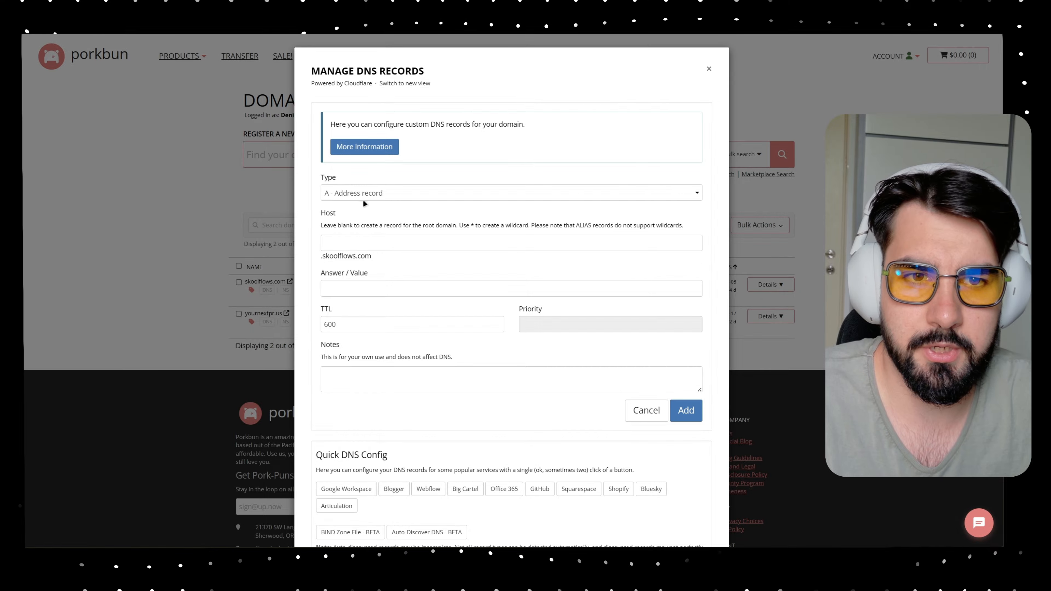
click(364, 195)
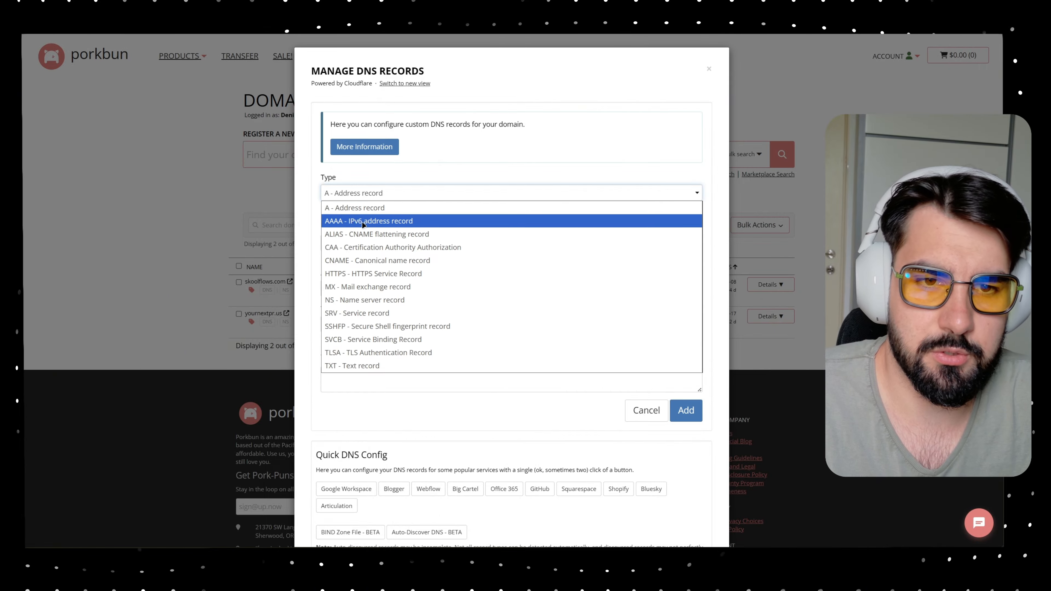
click(362, 261)
click(354, 247)
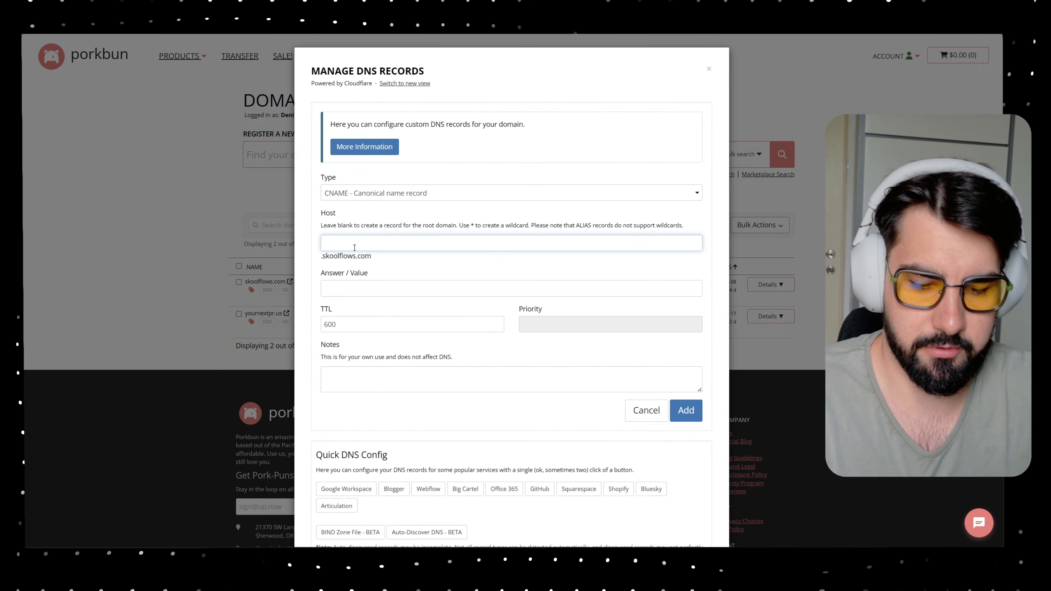
text(flows)
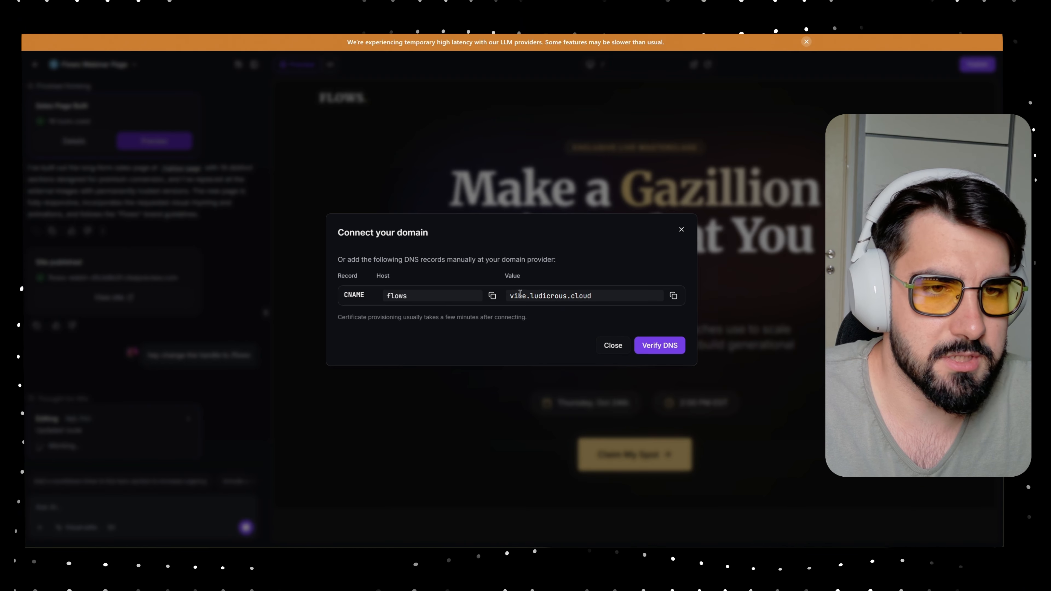
key(ctrl+Tab)
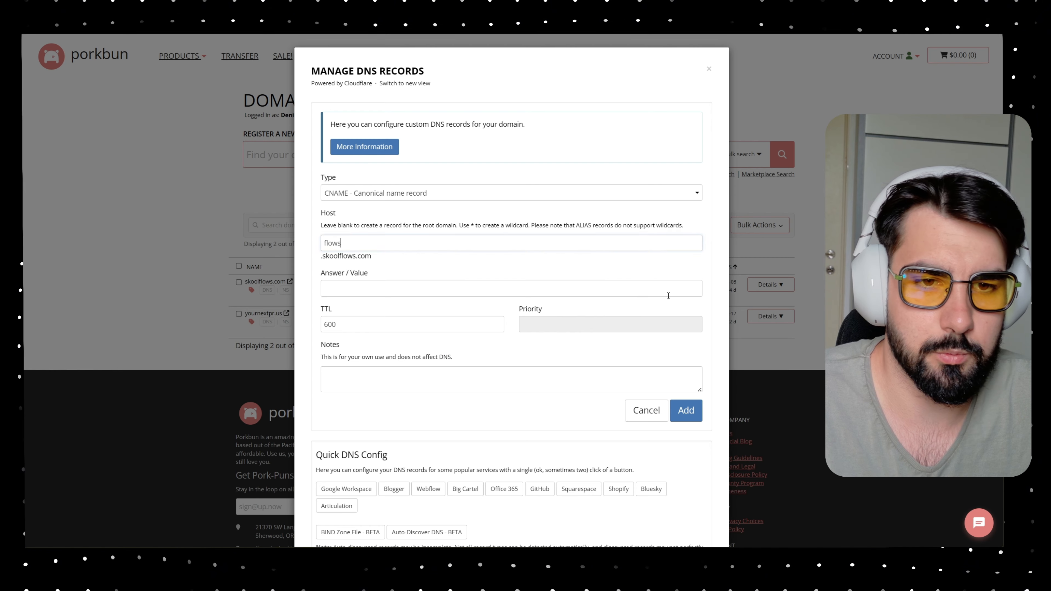
text(vibe.ludicrous.cloud)
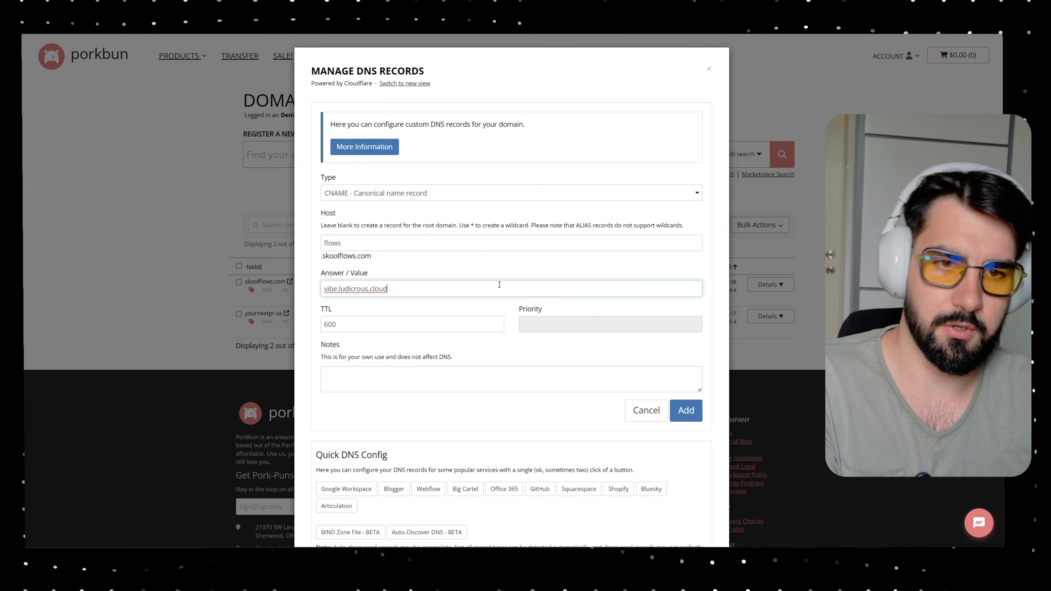
click(392, 368)
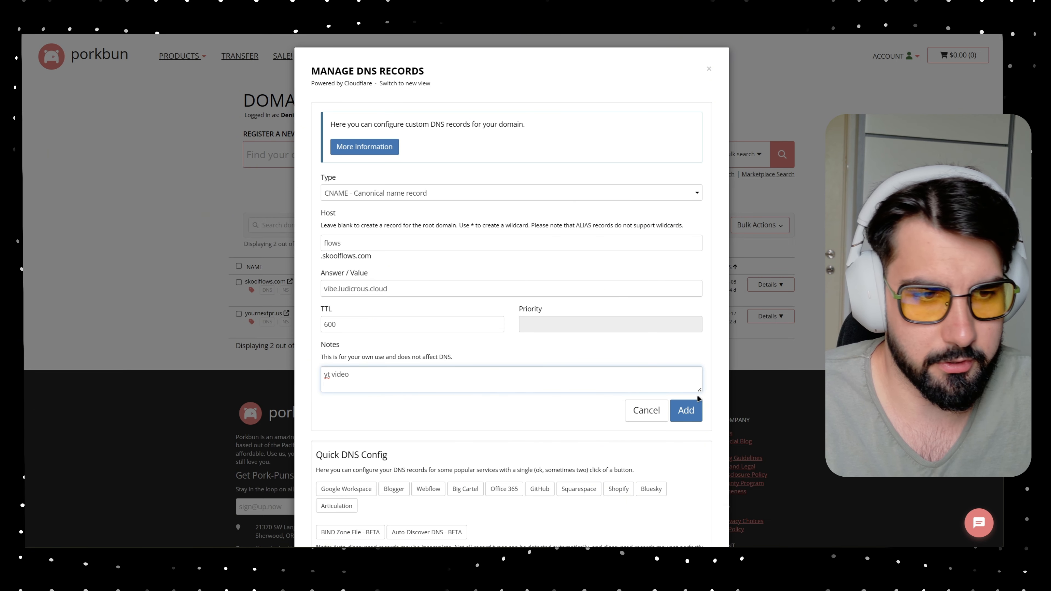
click(691, 403)
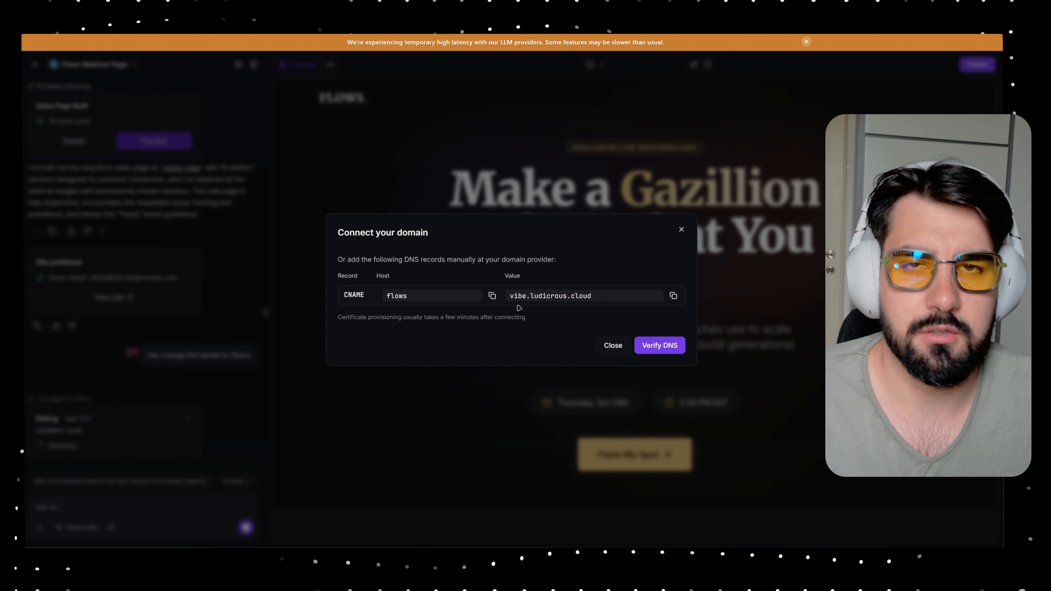
- Verify DNS, retrying after the error, until flows.skoolflows.com connects
click(653, 343)
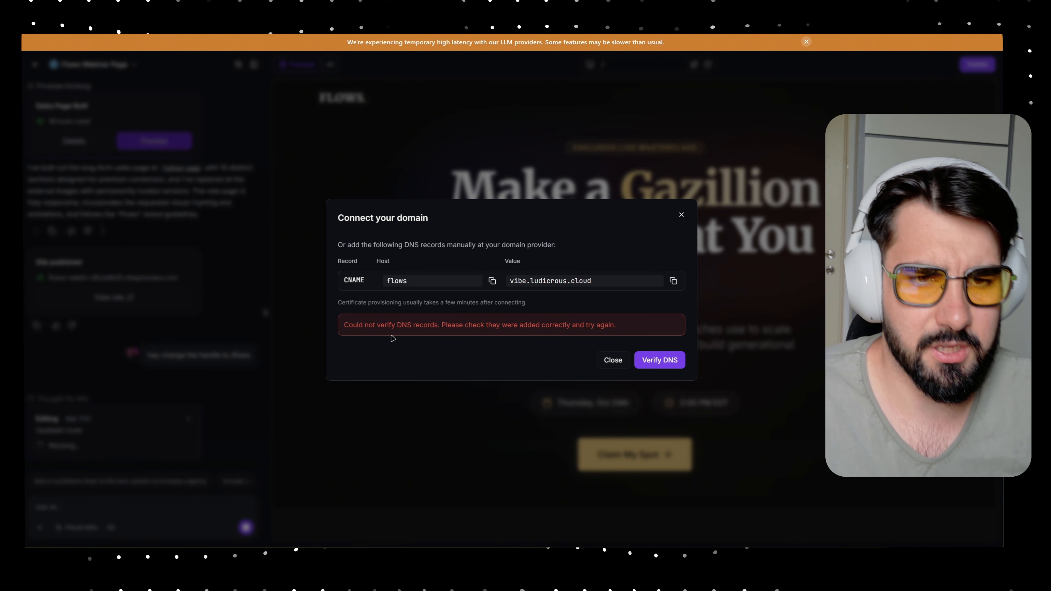
drag(355, 328, 499, 323)
click(514, 322)
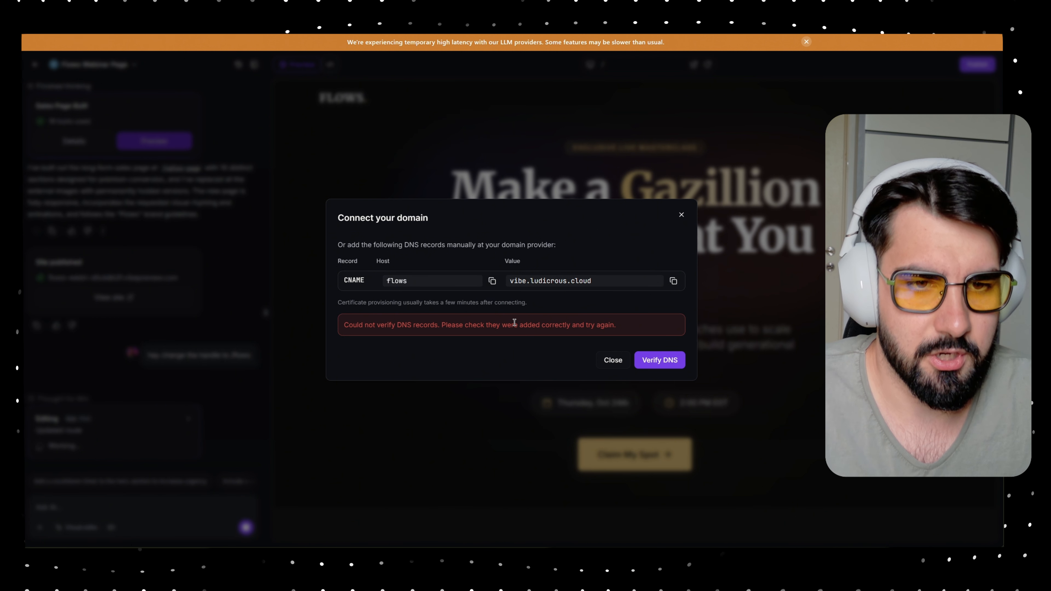
click(663, 363)
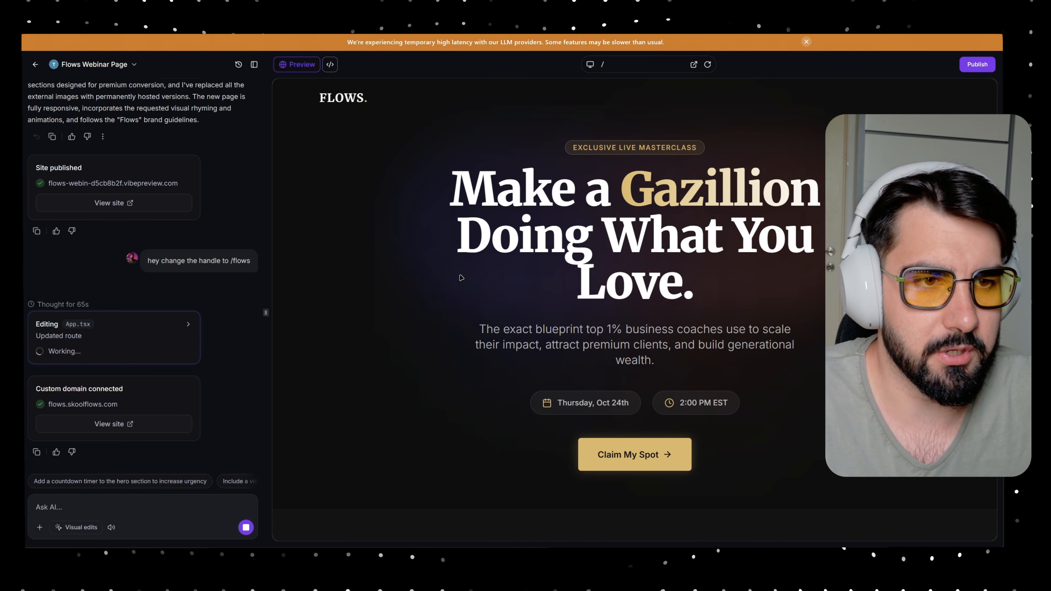
- Scroll the webinar preview down to the 'Secure Your Spot.' registration form
scroll(461, 278, down, 15)
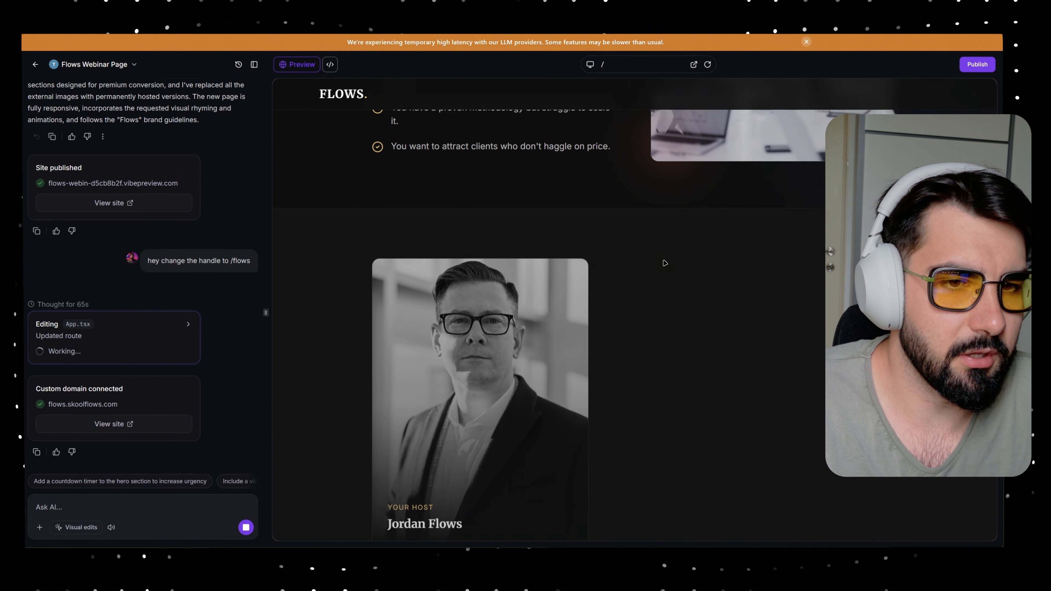
scroll(664, 263, down, 8)
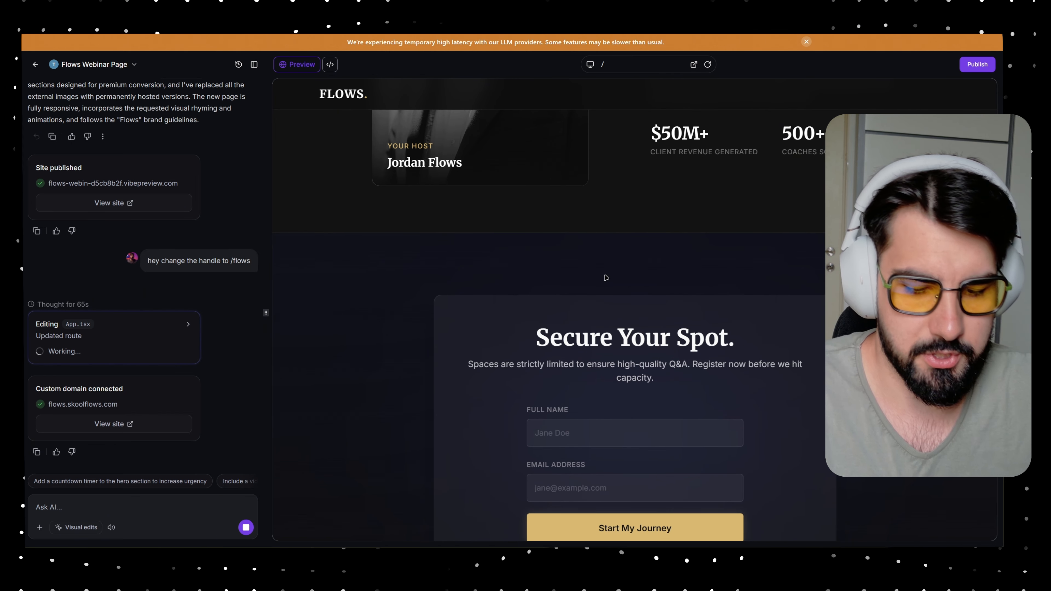
- Go to gen.skoolflows.com and pick Challenge registration page as the page type
key(ctrl+t)
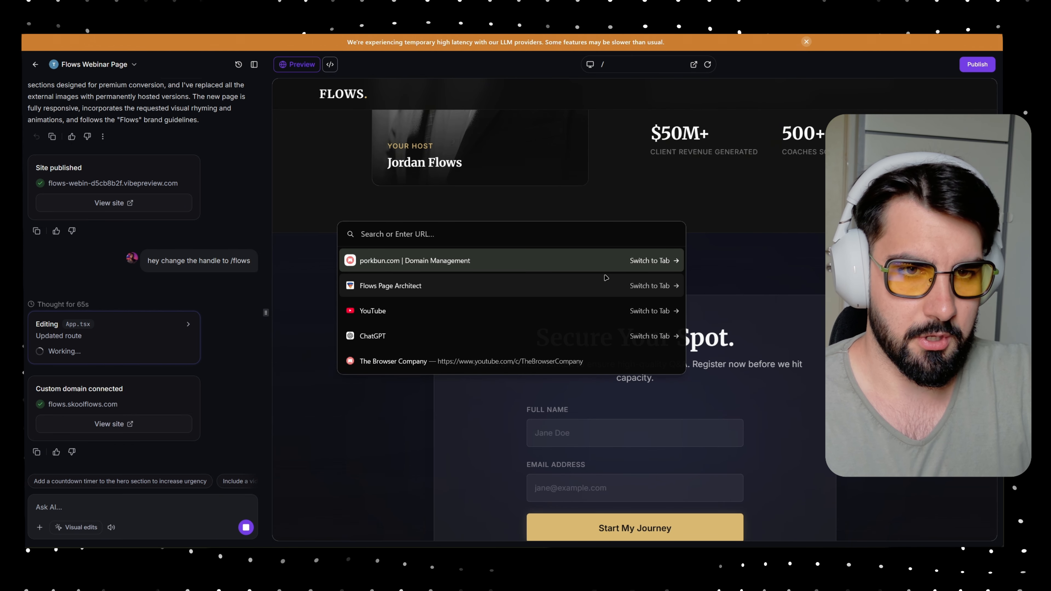
text(gen)
text(.sk)
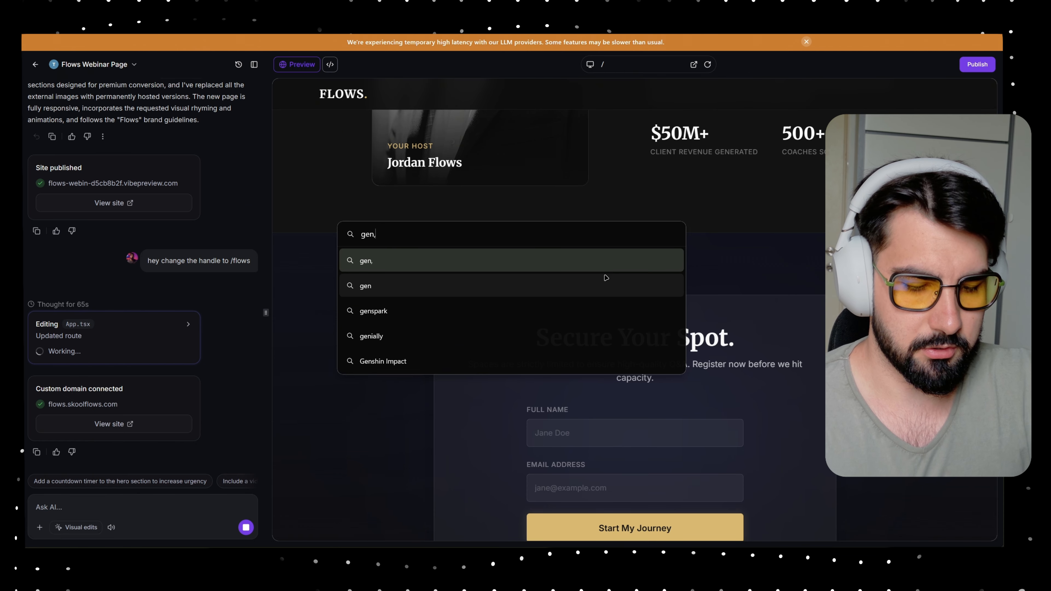
text(ool)
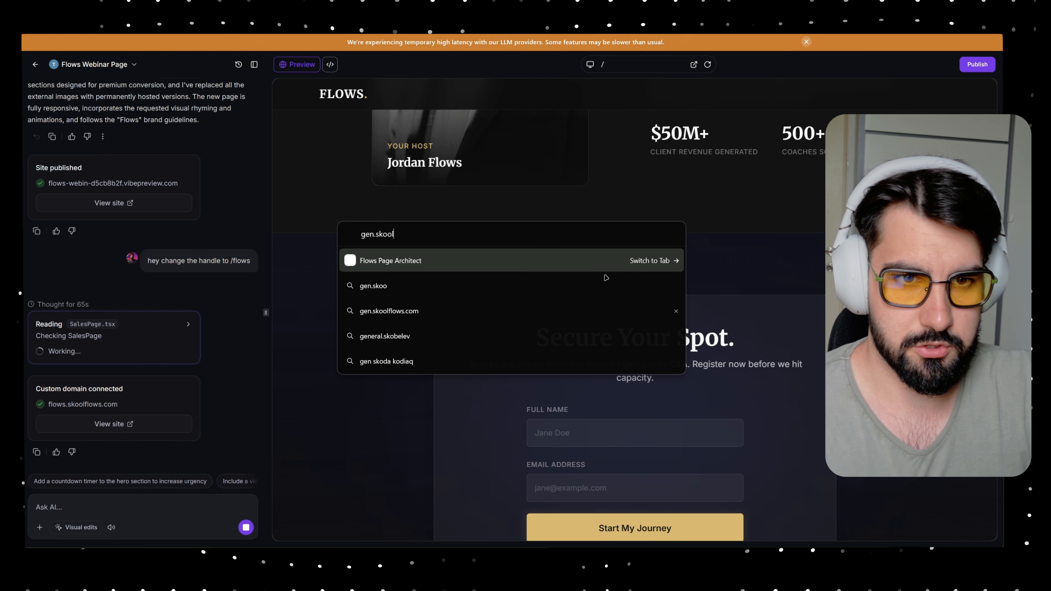
text(flows.com)
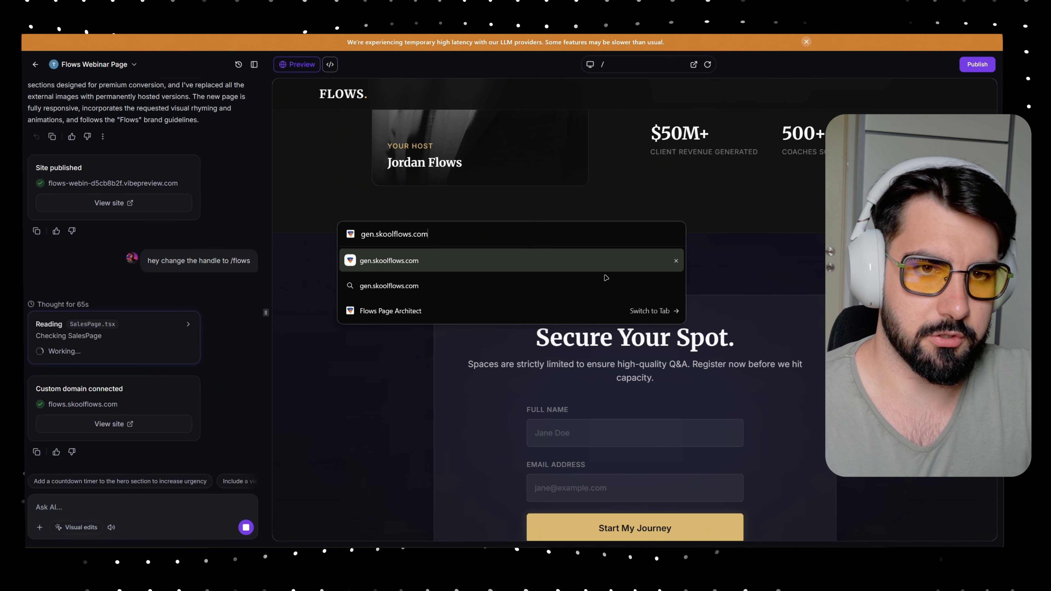
key(Return)
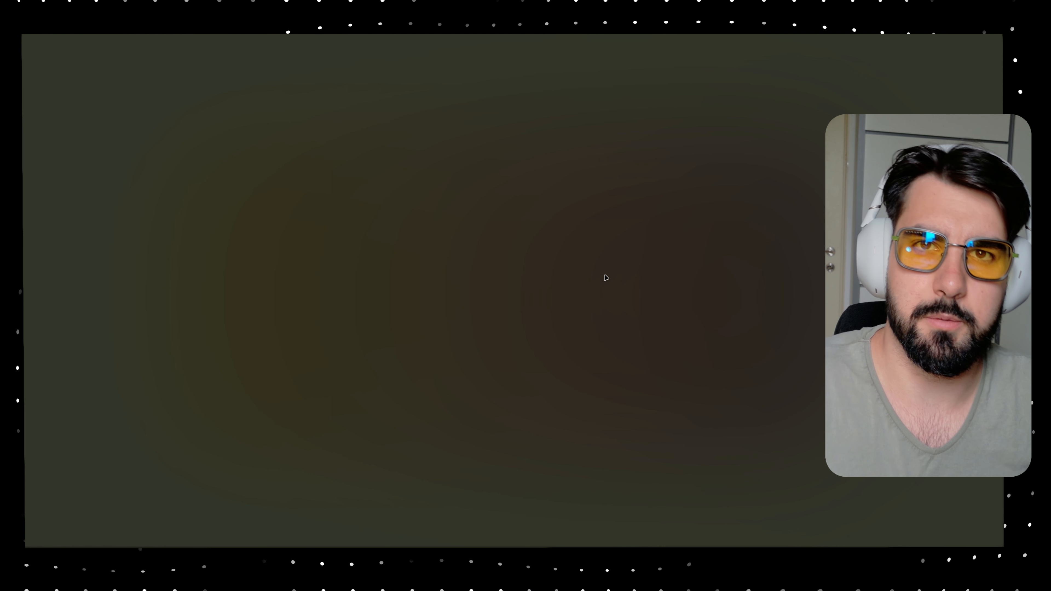
scroll(302, 121, down, 3)
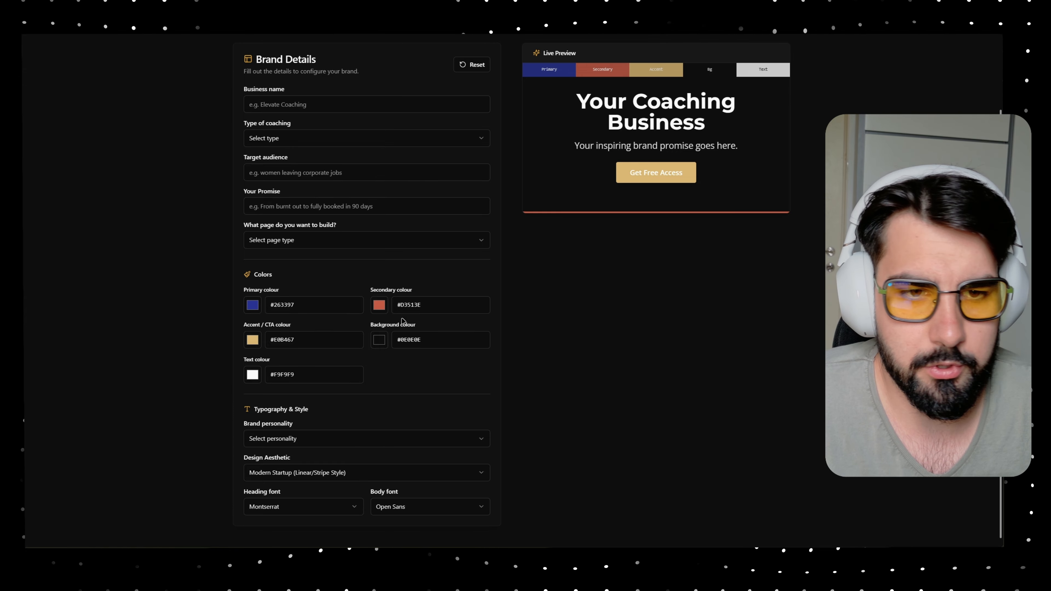
click(299, 244)
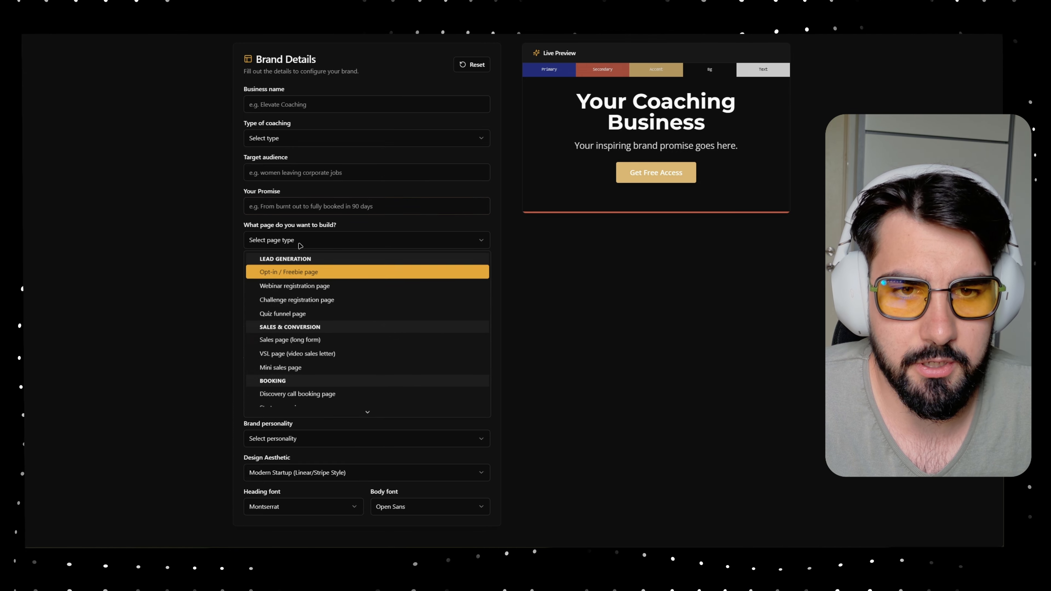
click(297, 317)
click(289, 240)
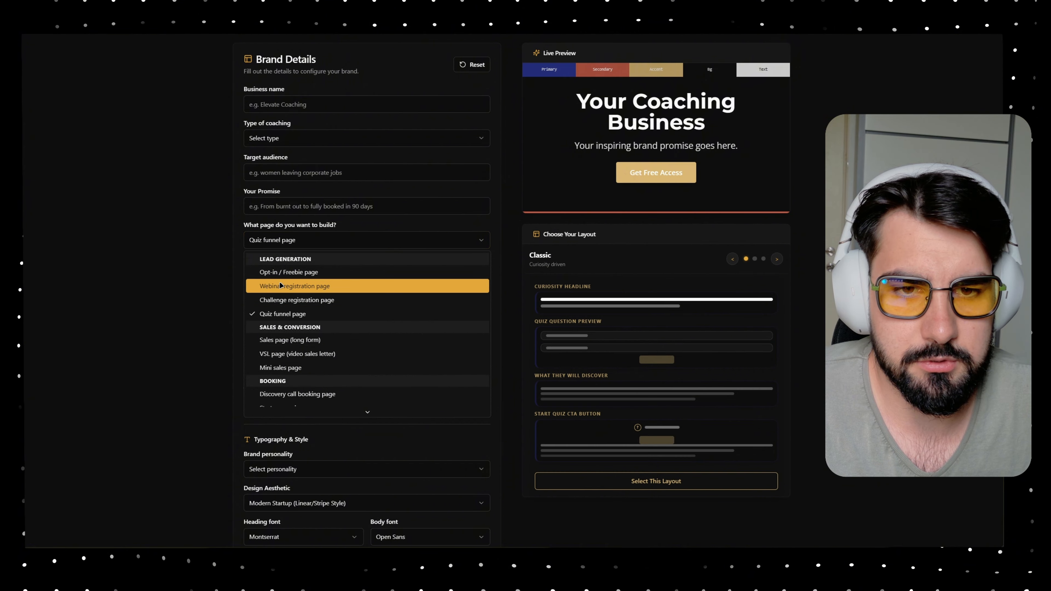
click(289, 300)
- Choose the Modern layout, generate the AI Studio prompt, and copy it
scroll(572, 287, down, 2)
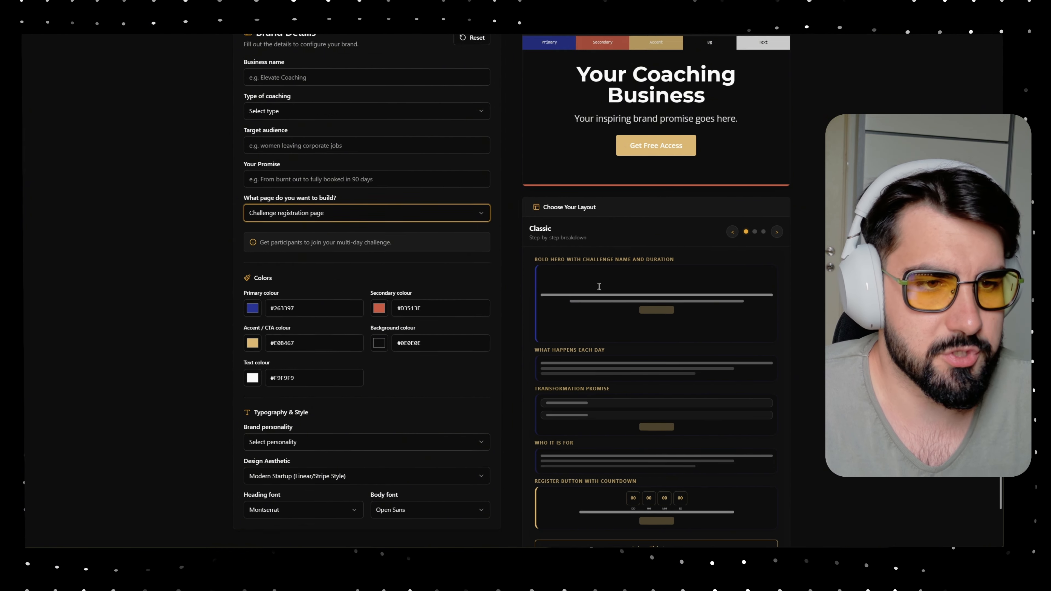
click(782, 195)
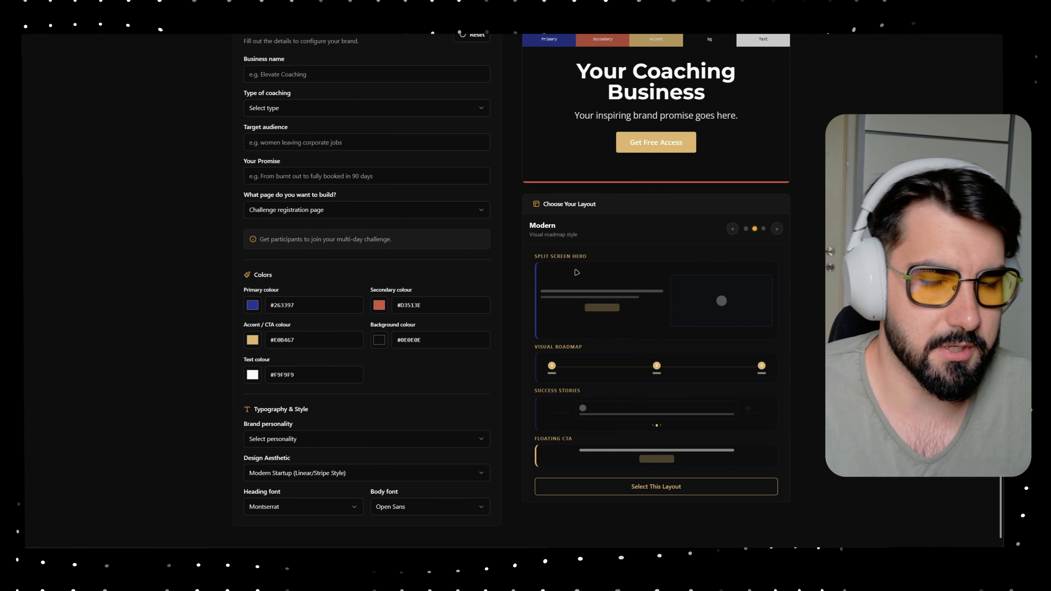
scroll(398, 275, up, 3)
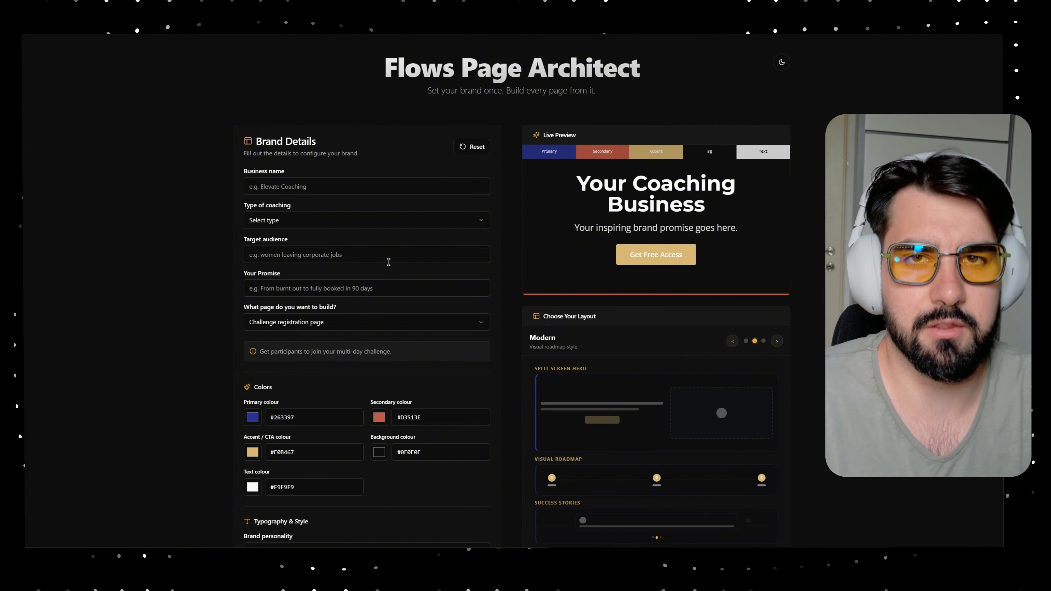
scroll(387, 261, down, 3)
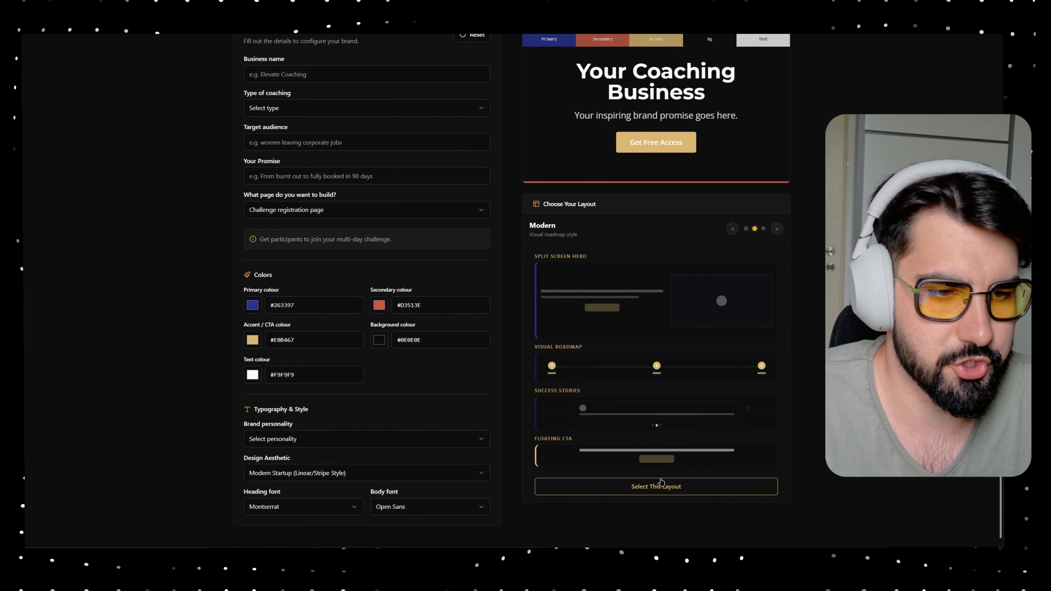
click(703, 487)
scroll(718, 517, down, 1)
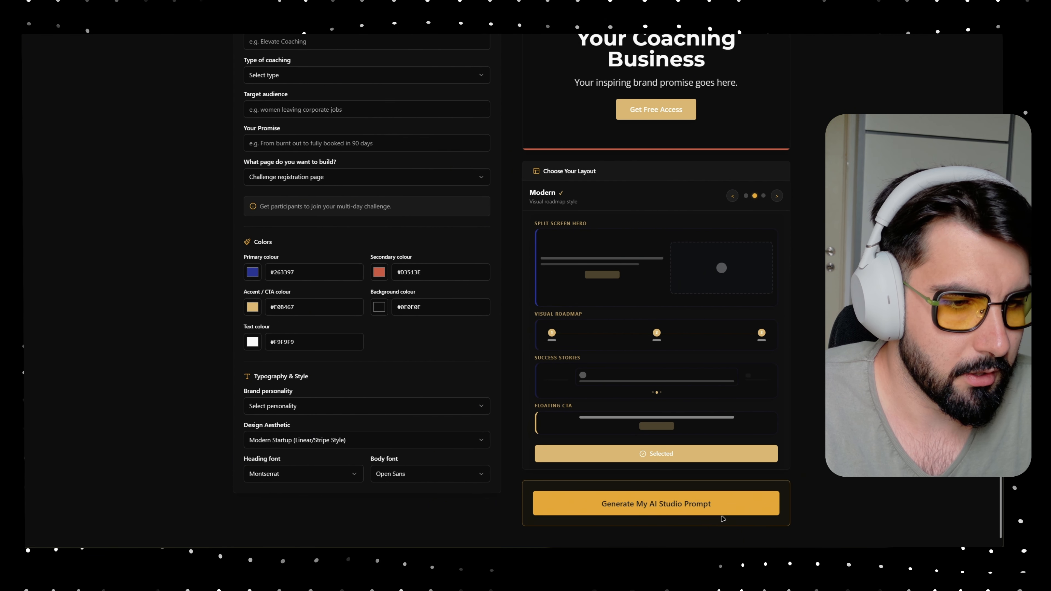
click(721, 512)
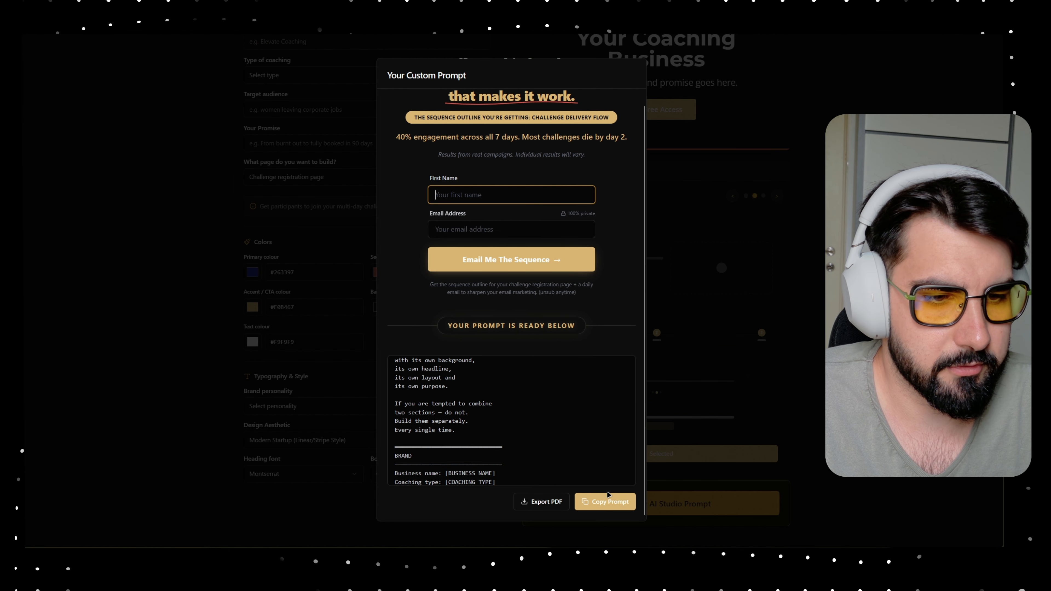
click(608, 495)
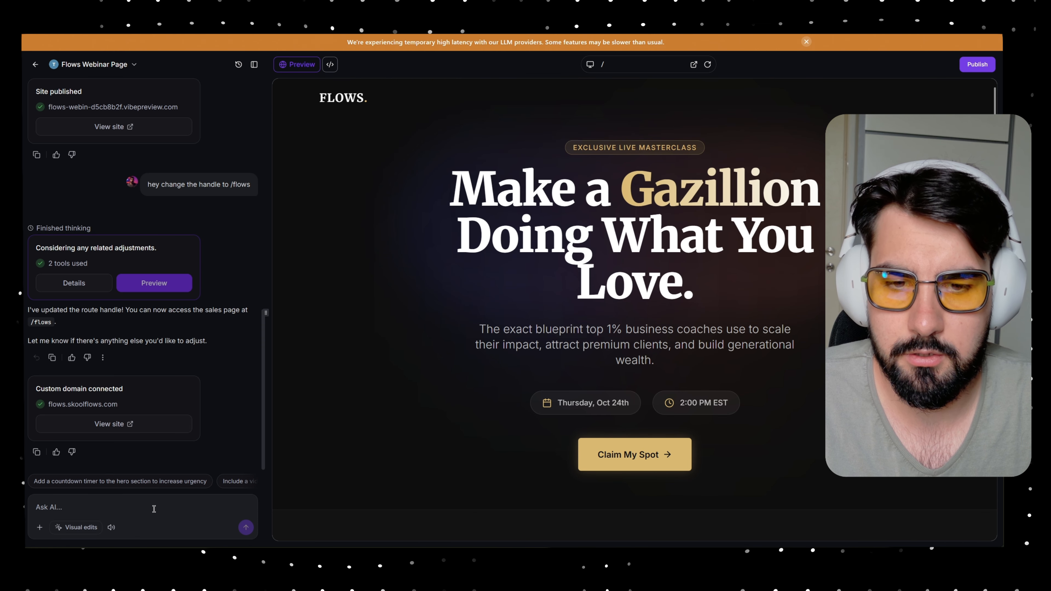
- Write 'add this page for me', paste the challenge prompt, and add 'make the handle /flowing'
text(aDD THIS)
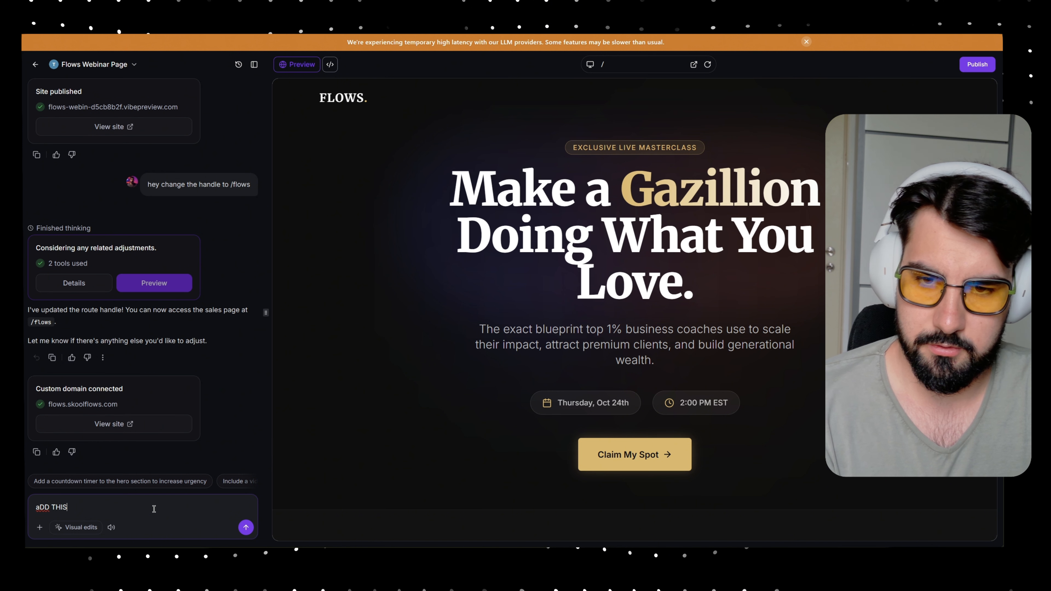
key(BackSpace)
key(BackSpace)
key(BackSpace)
key(BackSpace)
key(BackSpace)
text(this page foer me)
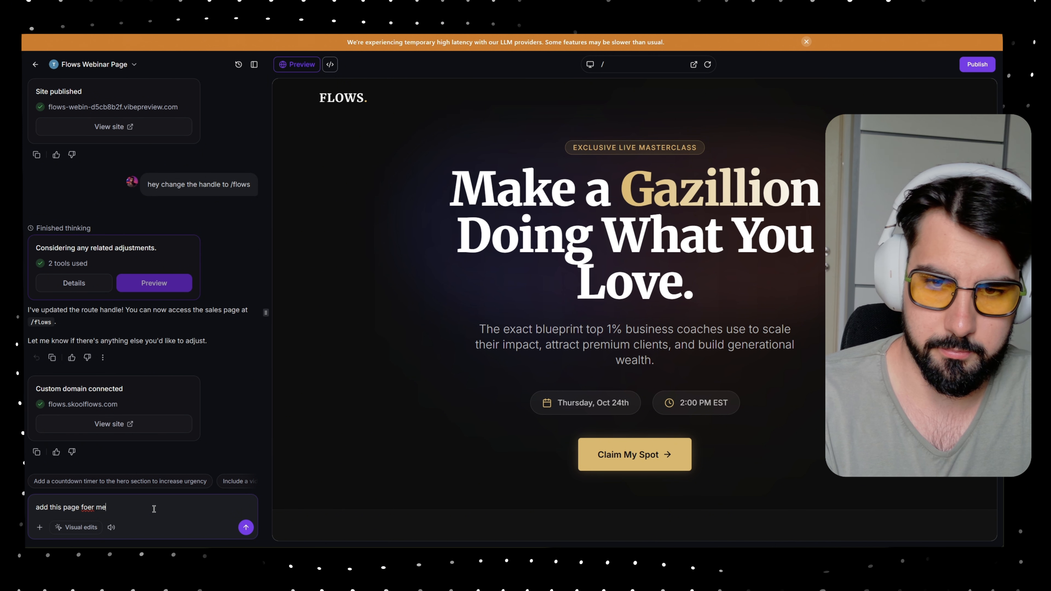
text(r me)
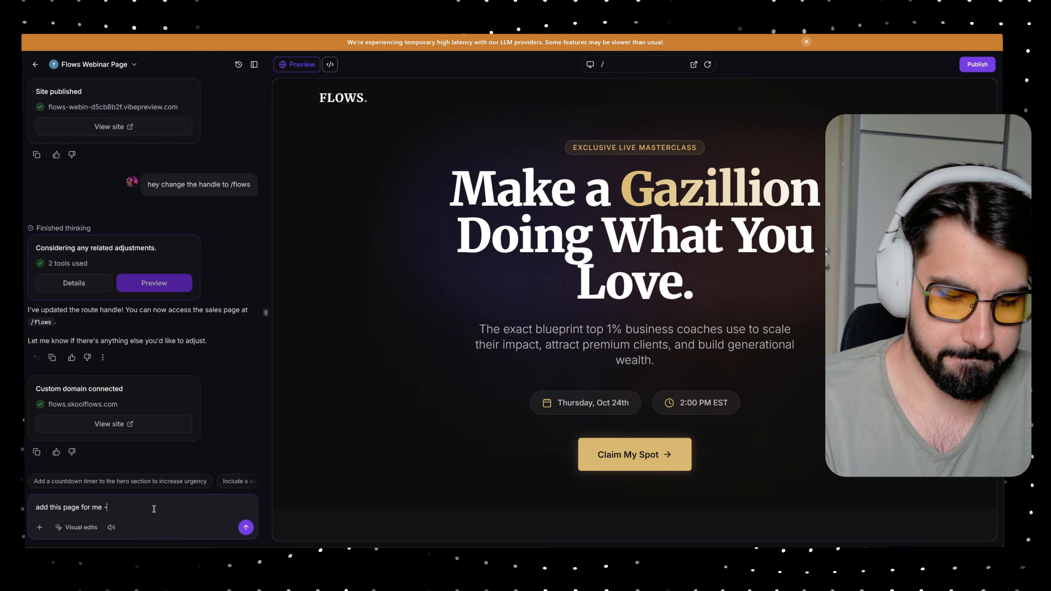
key(ctrl+v)
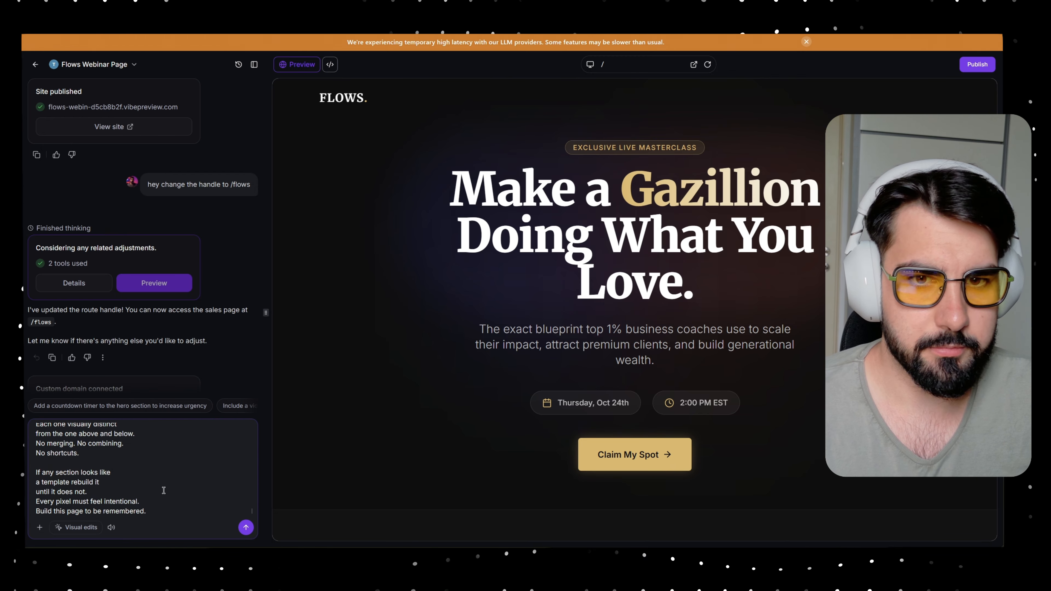
key(shift+Return)
key(shift+Return)
key(shift+Return)
key(shift+Return)
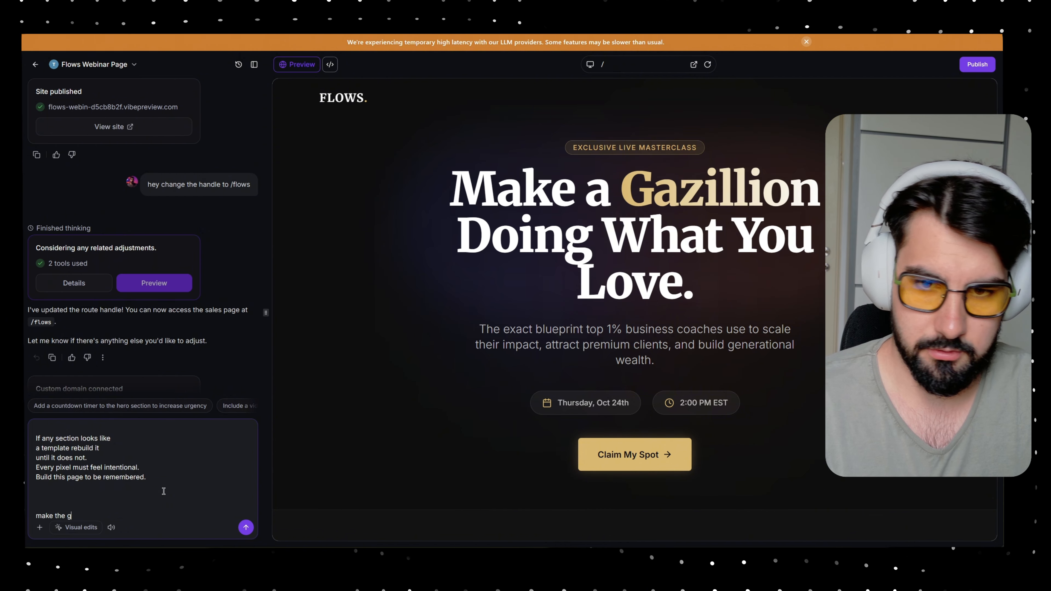
text(make the handle)
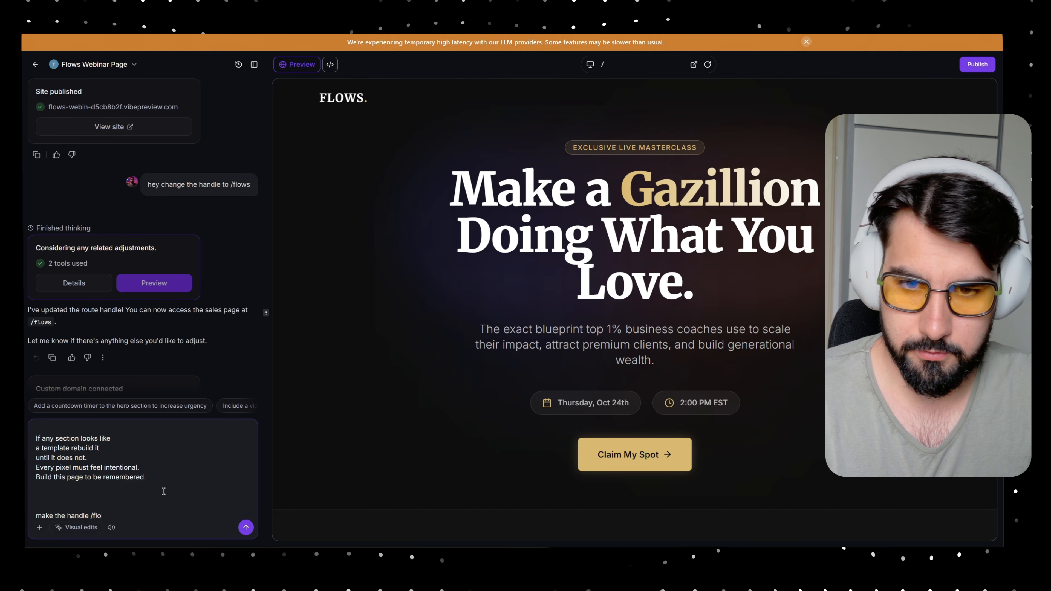
- Send the AI the challenge-page request for /flowing, then preview the /flows route
text(/flowing)
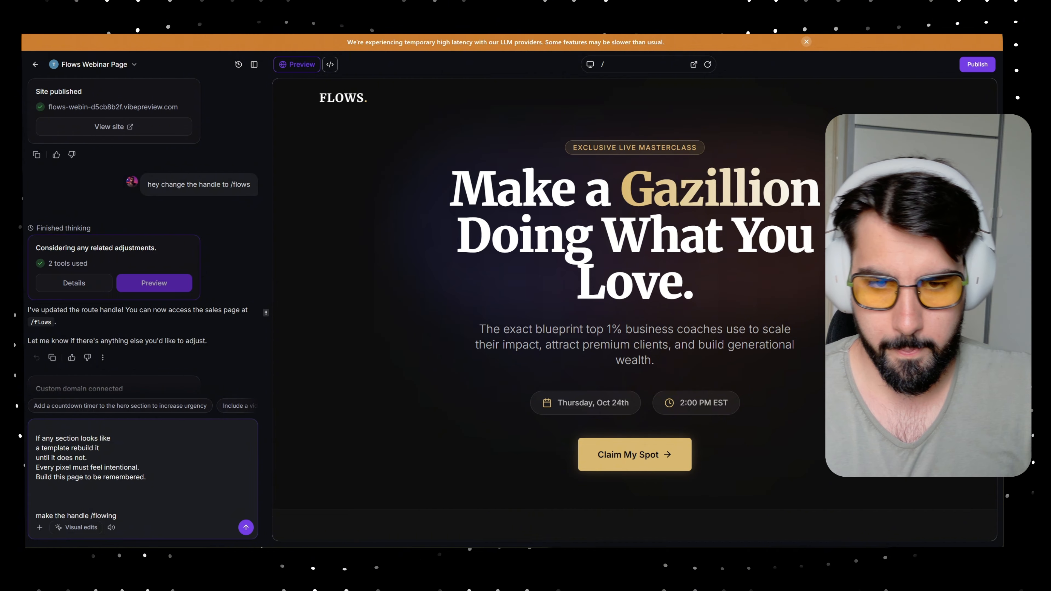
click(246, 528)
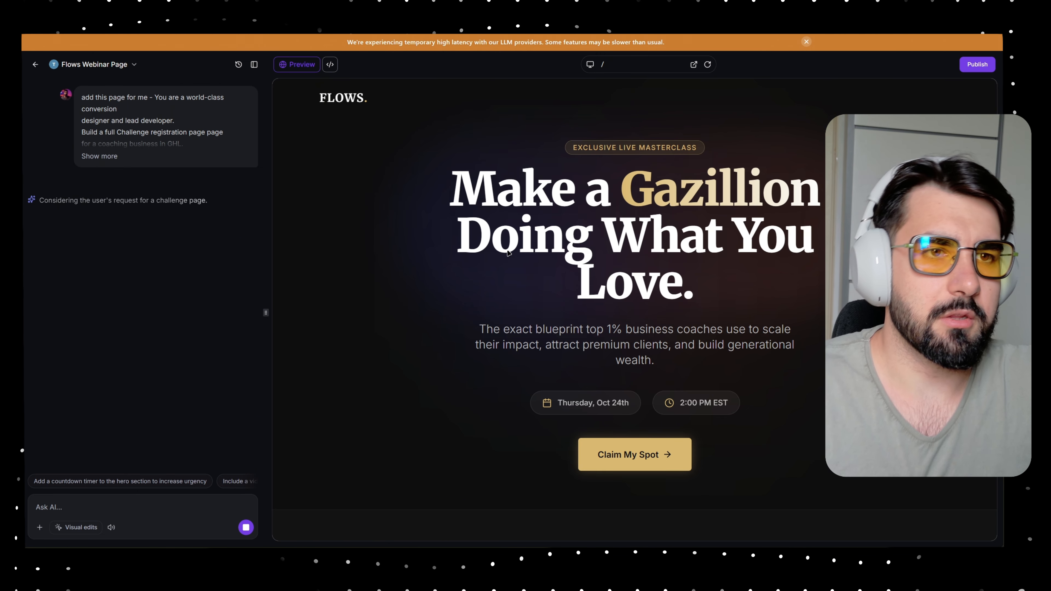
click(621, 65)
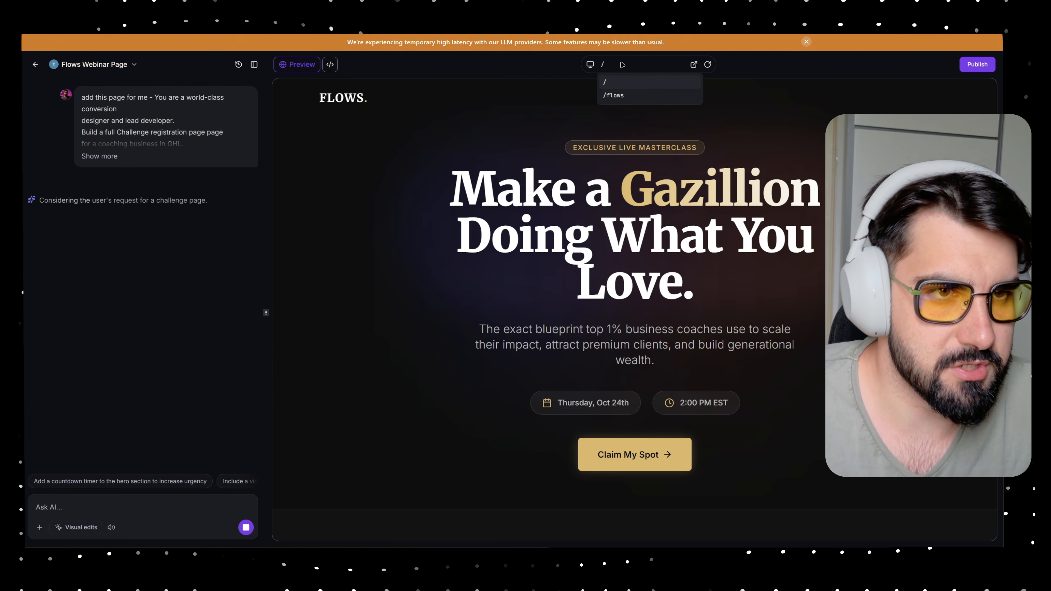
click(616, 96)
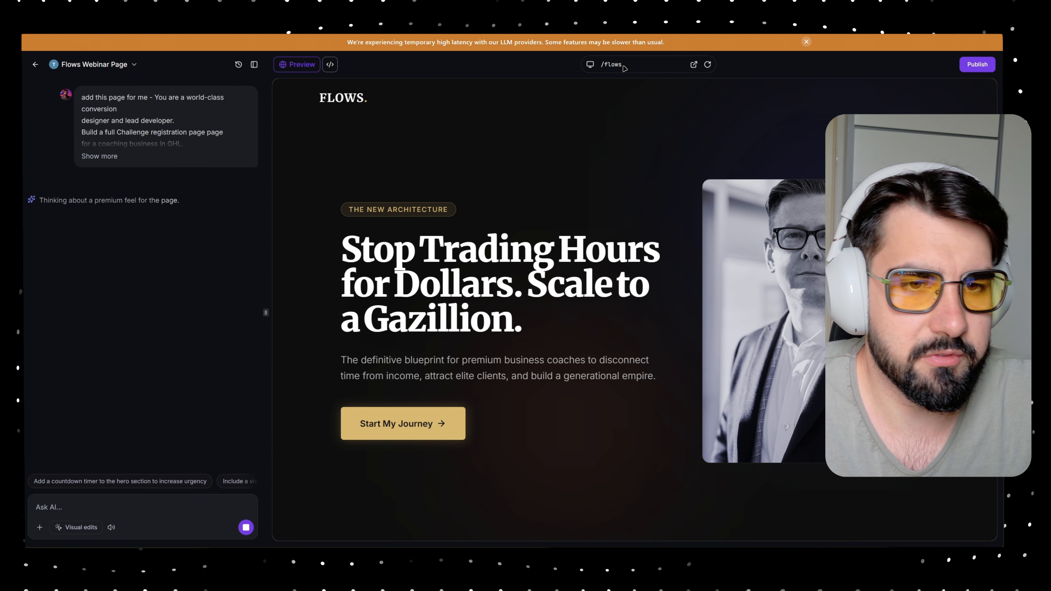
- Switch the preview back to the home route and return to the dashboard
click(624, 68)
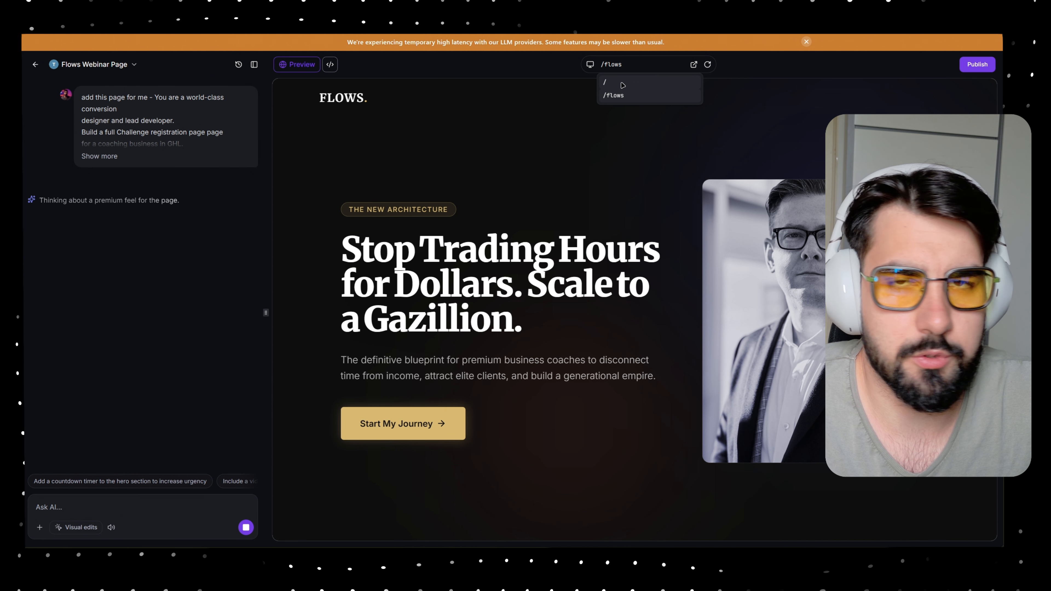
click(622, 84)
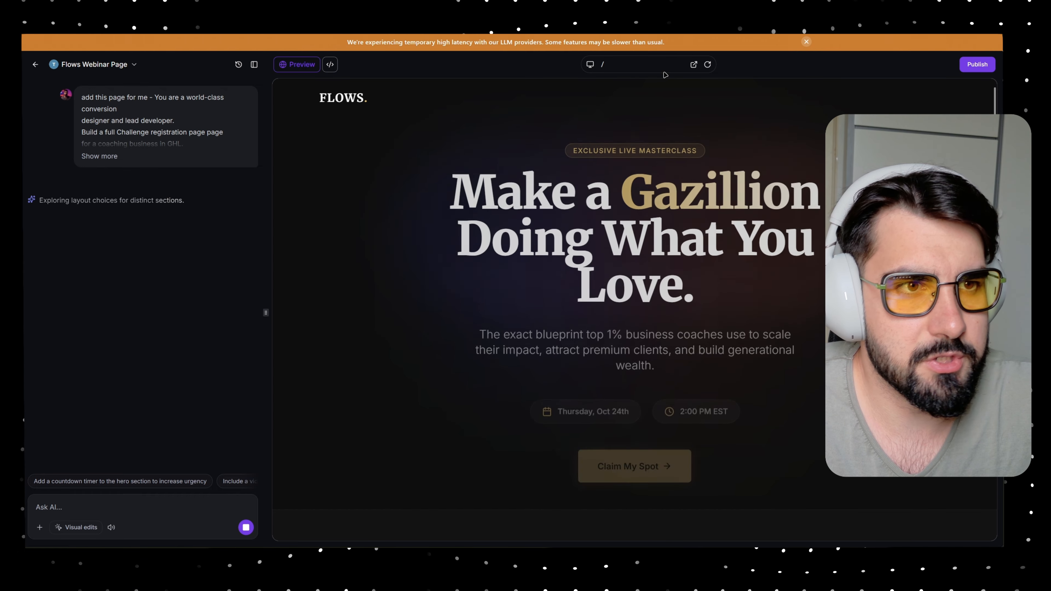
click(662, 67)
click(634, 88)
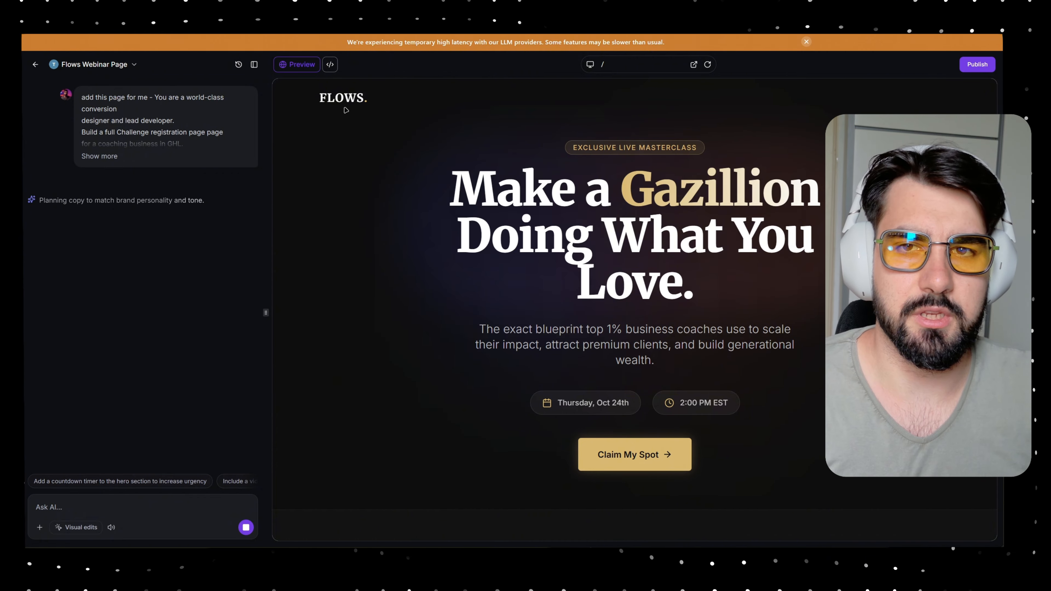
click(35, 64)
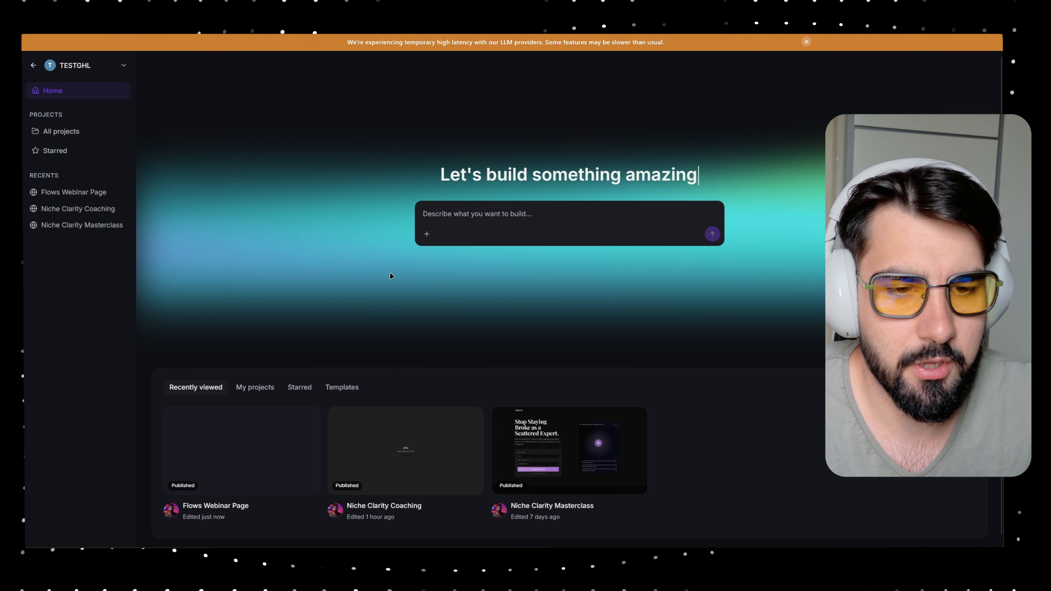
- Reopen Flows Webinar Page and scroll through the new /flowing challenge registration preview
click(241, 416)
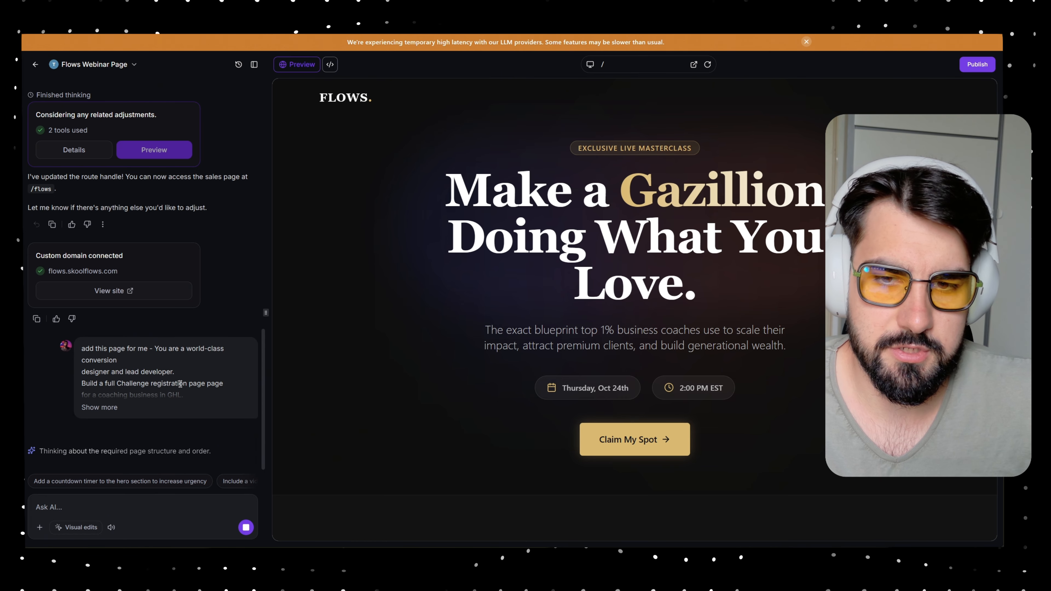
click(616, 66)
click(624, 108)
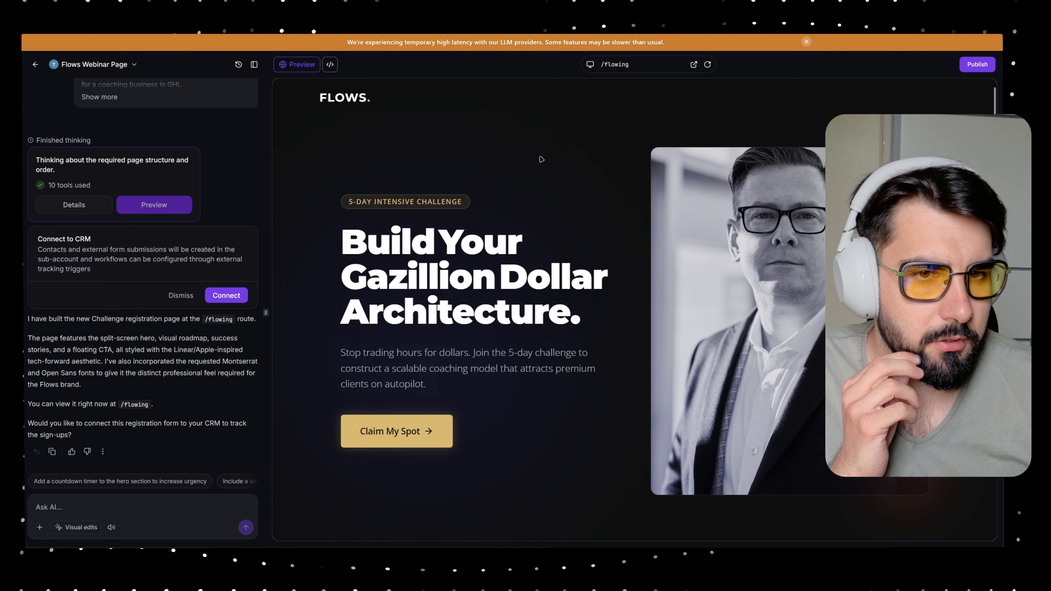
scroll(536, 160, down, 15)
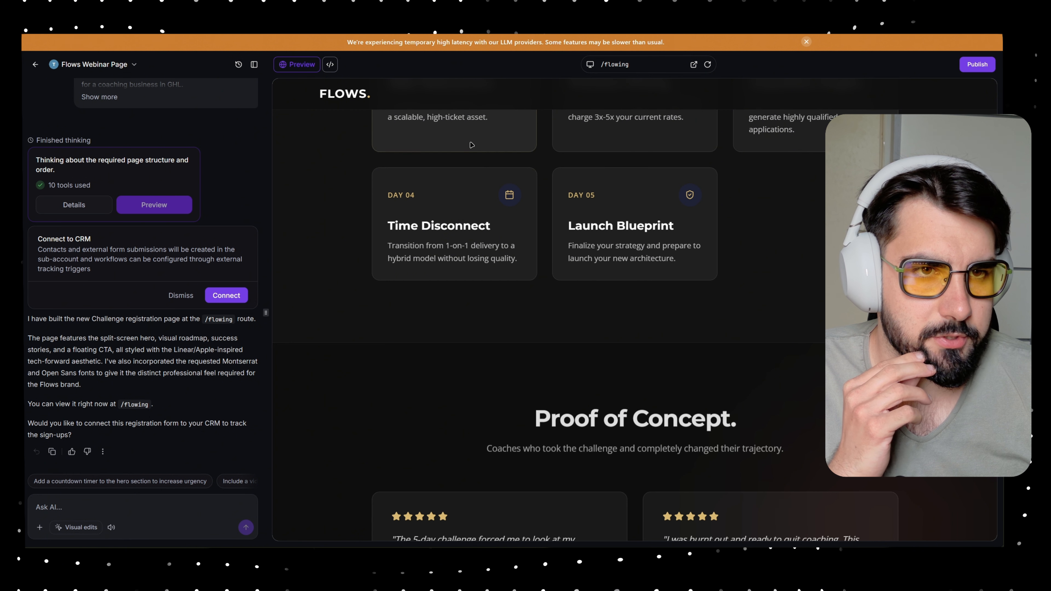
scroll(786, 300, up, 5)
scroll(786, 299, down, 12)
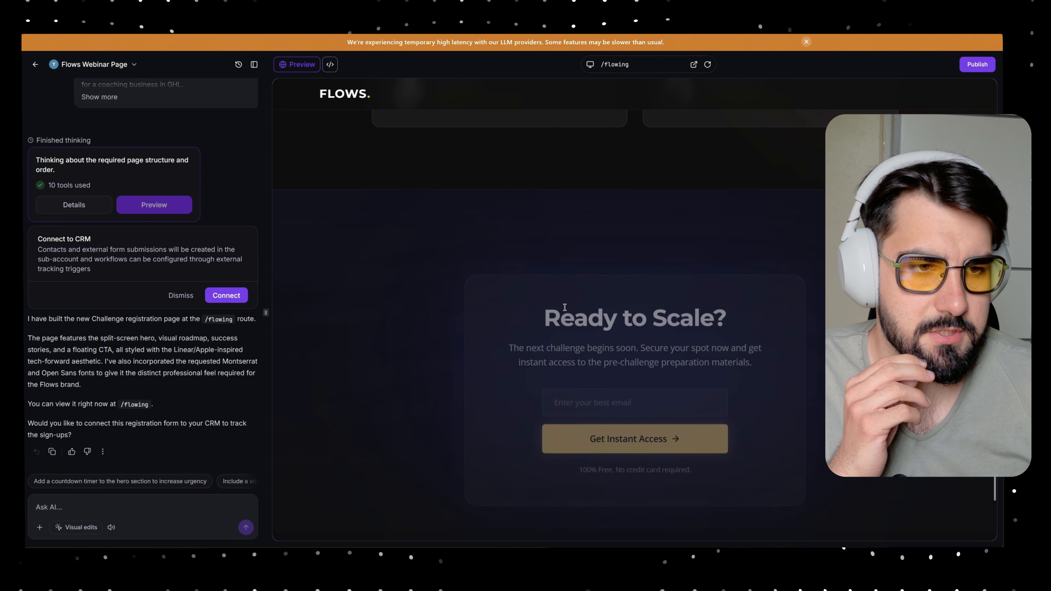
scroll(564, 307, up, 20)
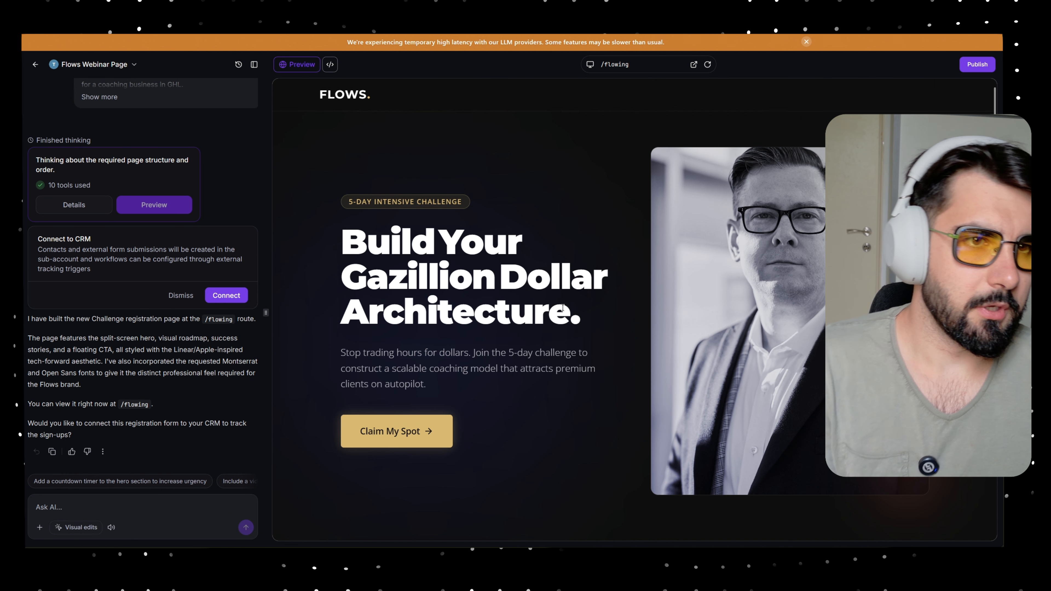
- Update the published site on flows.skoolflows.com with the /flowing page, then return home
click(977, 64)
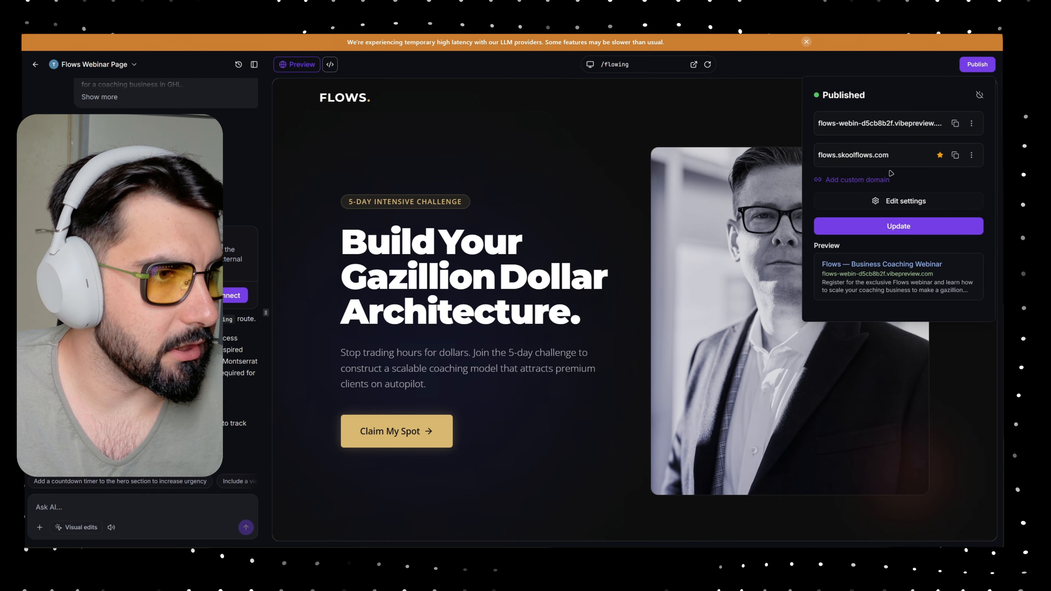
click(894, 226)
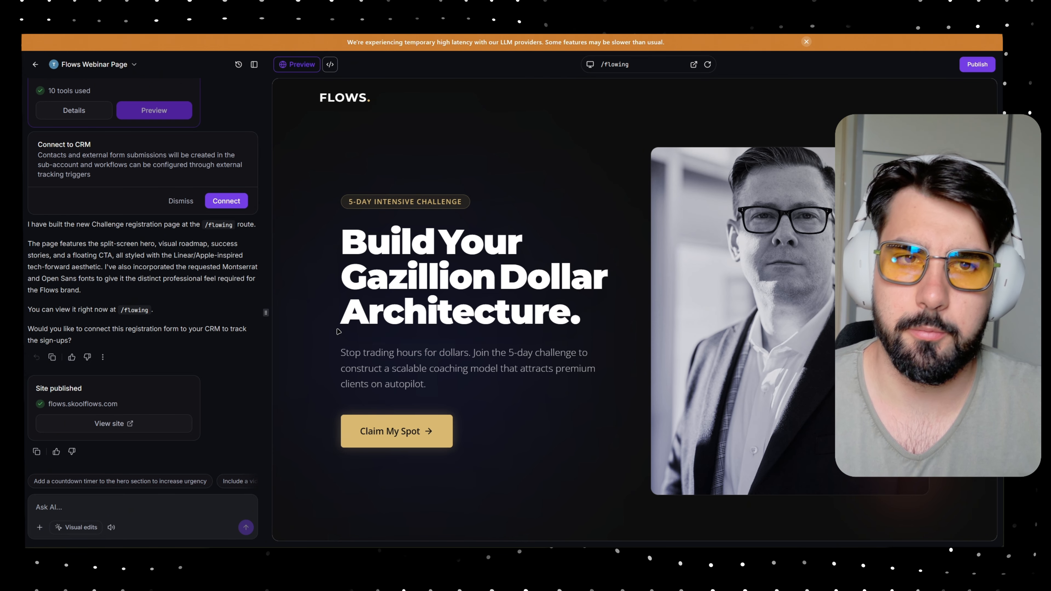
click(36, 64)
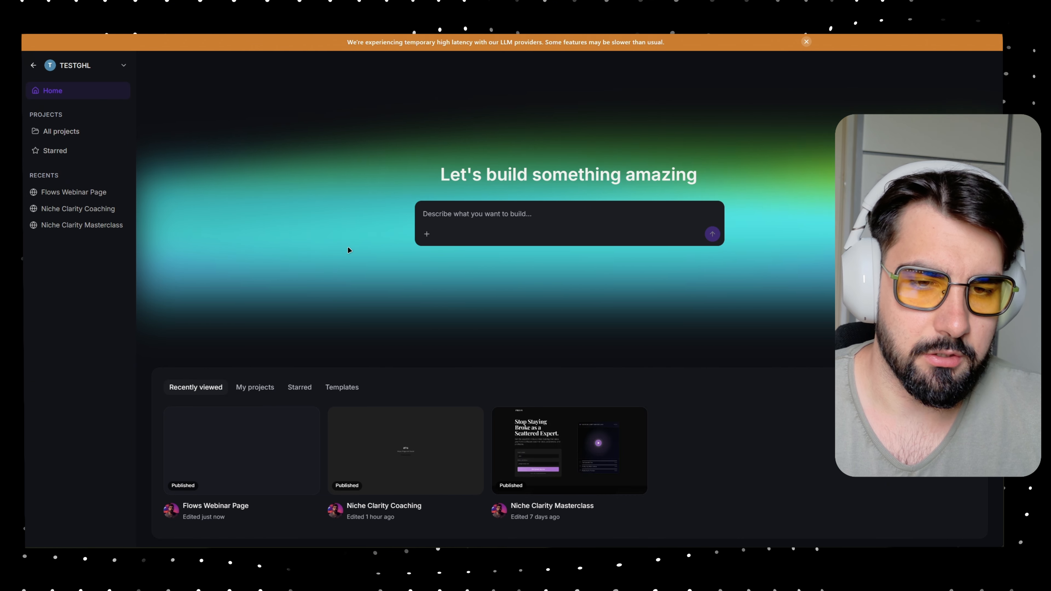
click(533, 438)
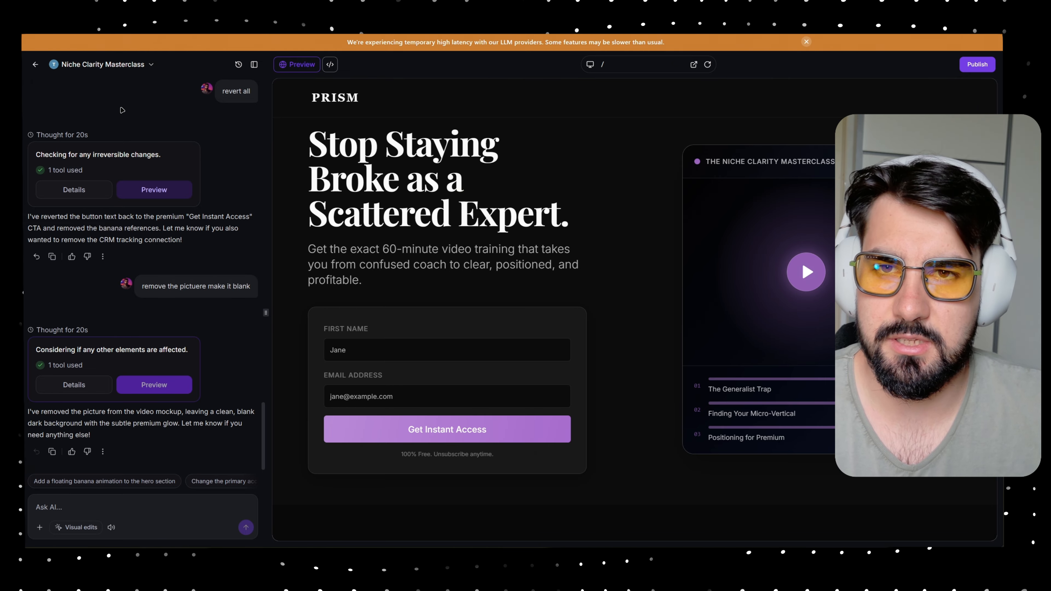
click(35, 65)
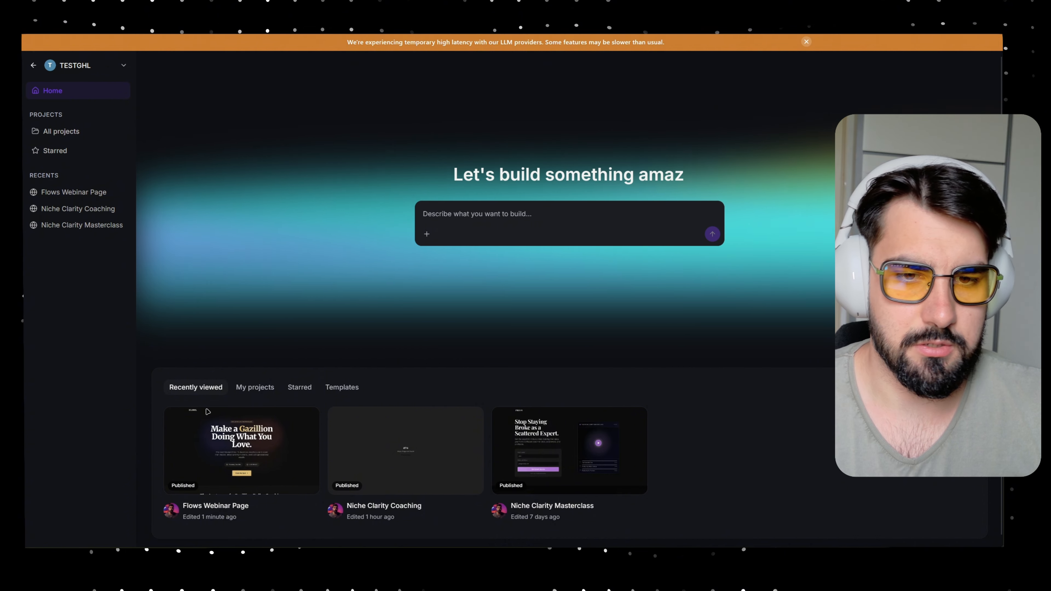
click(231, 455)
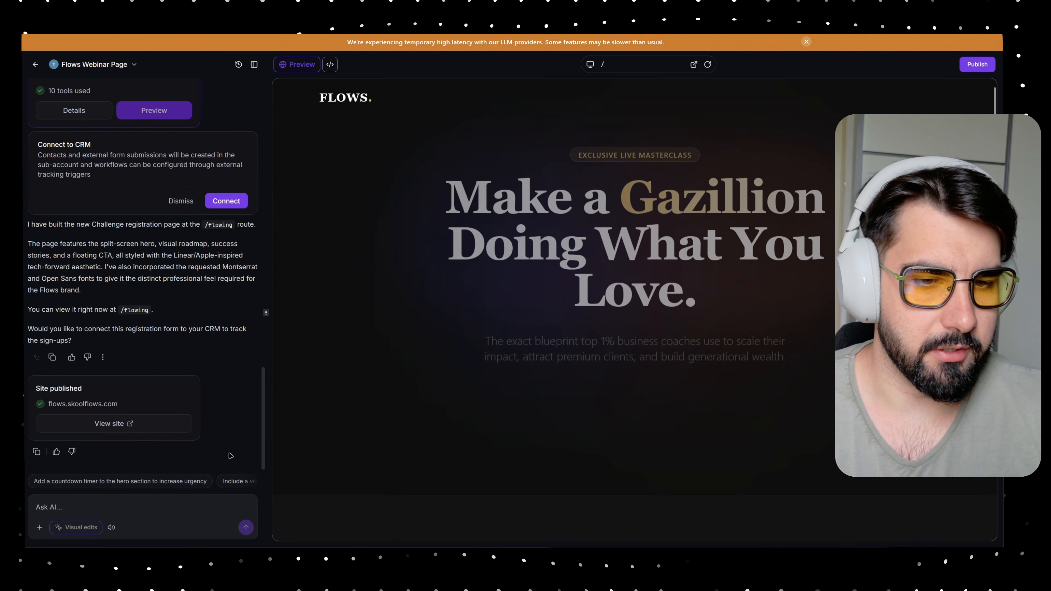